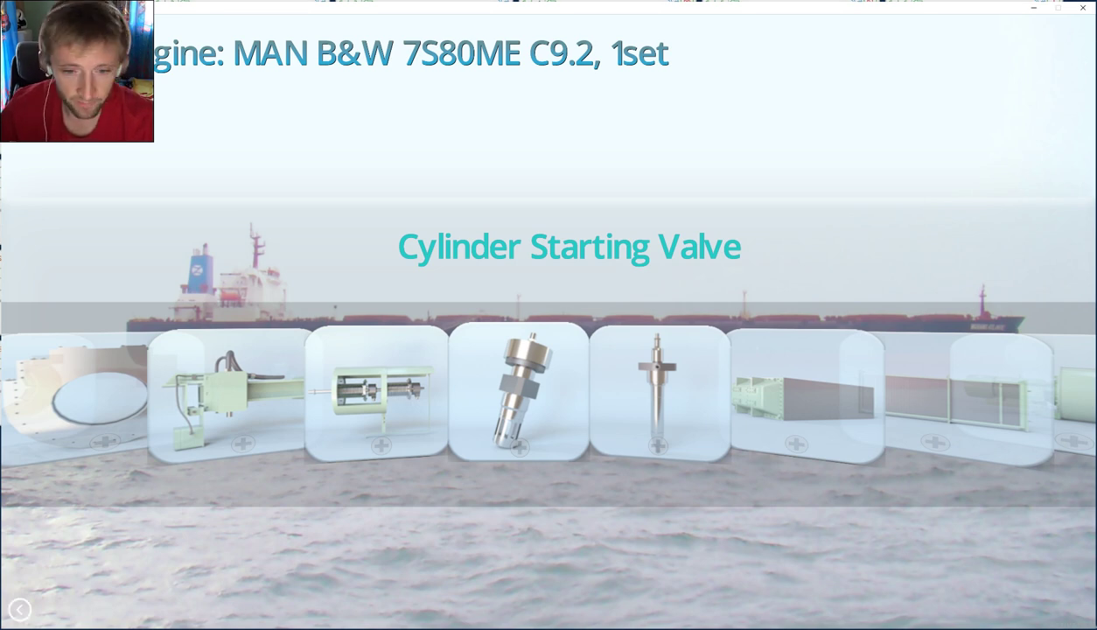
Step: Play the Cylinder Starting Valve demo, dismissing the keyboard operation guide, and return to the component menu at the end
mouse_move(520, 447)
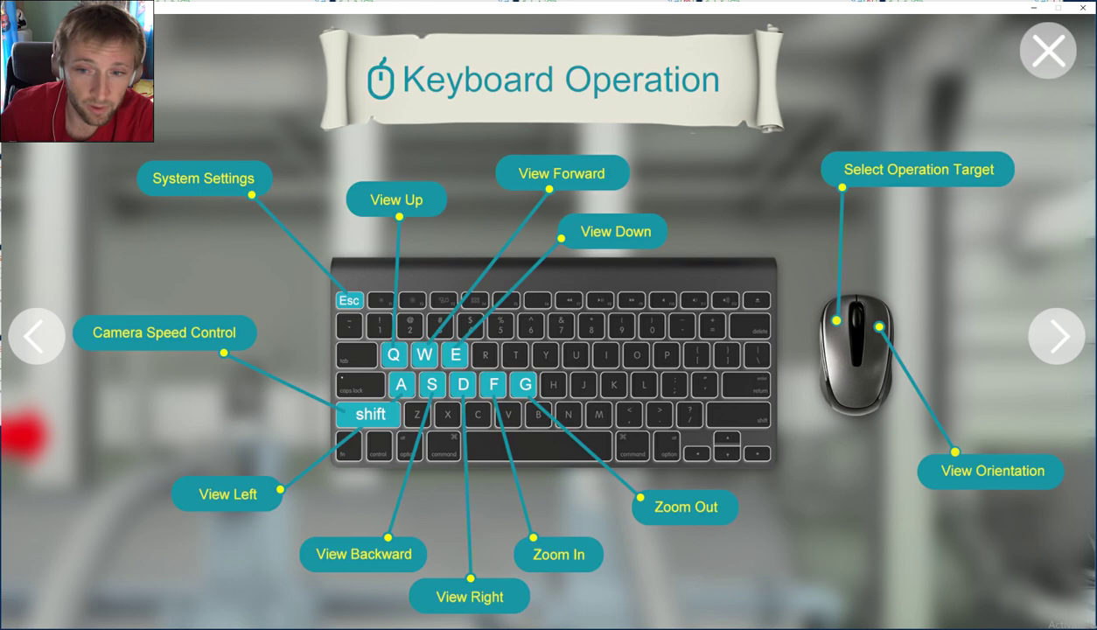
click(1048, 51)
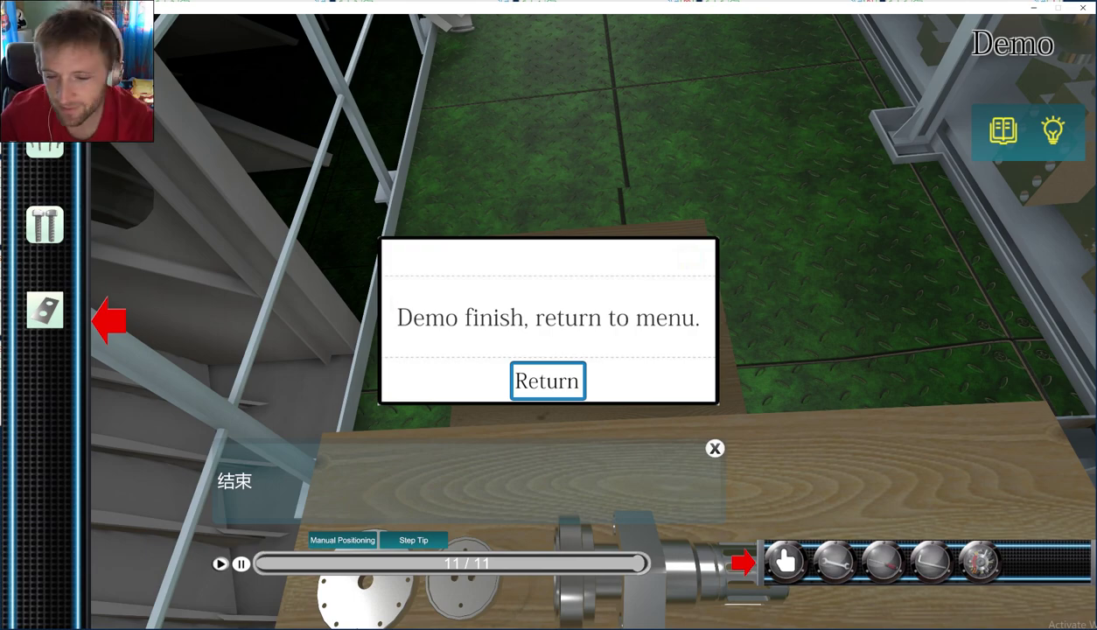
key(Return)
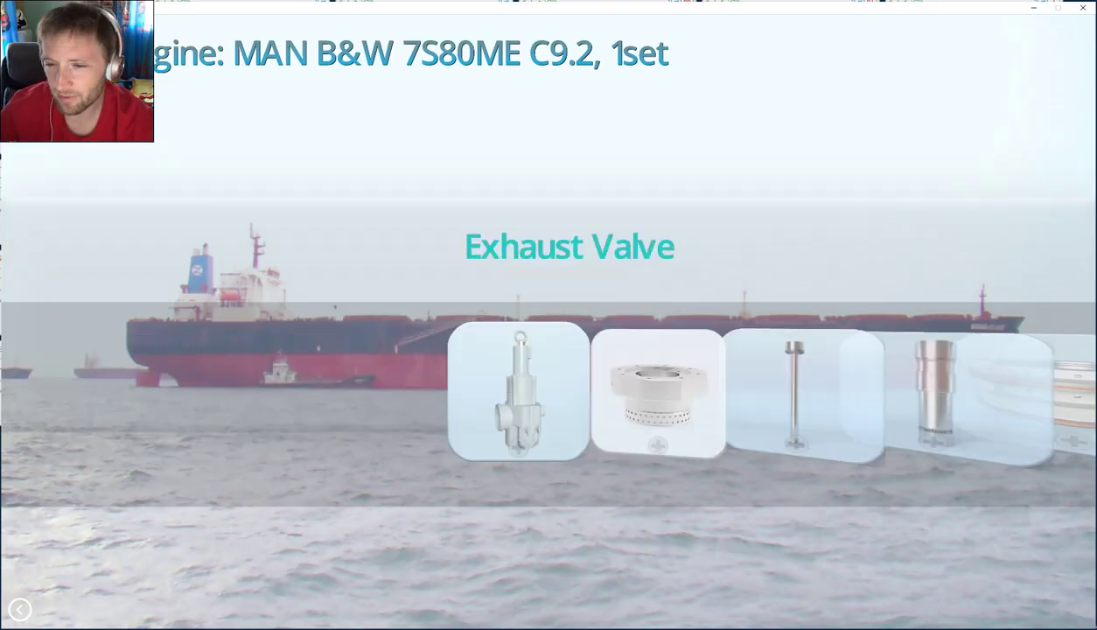
Step: Browse the MAN B&W 7S80ME C9.2 component carousel to the Cylinder Starting Valve
scroll(548, 394, down, 3)
scroll(548, 394, down, 3)
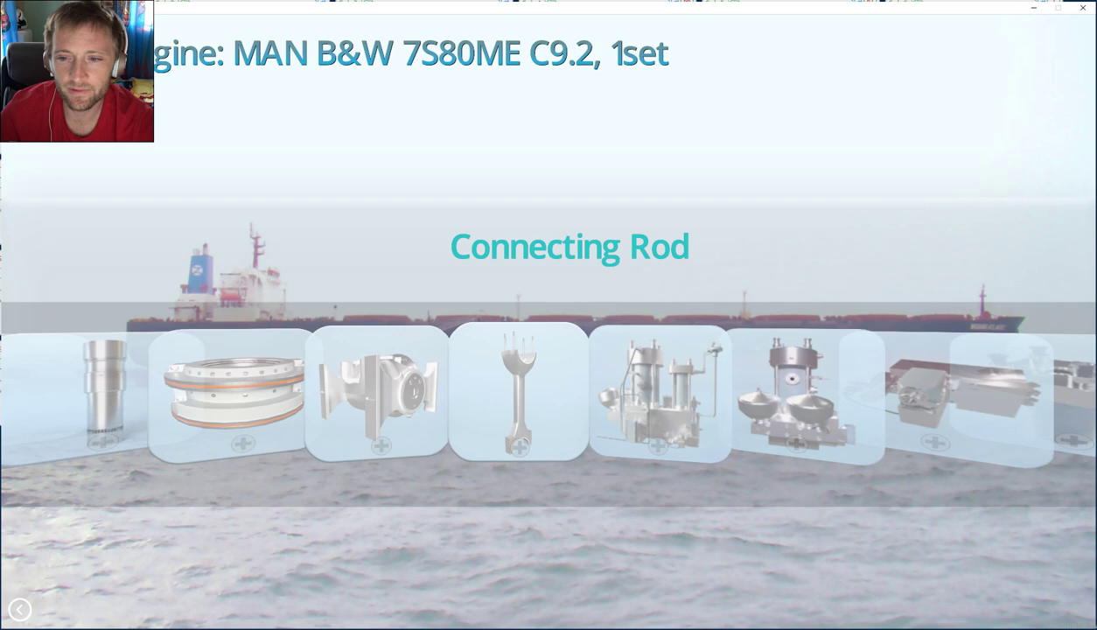
key(Right)
key(Right)
key(Right)
key(Right)
key(Right)
key(Right)
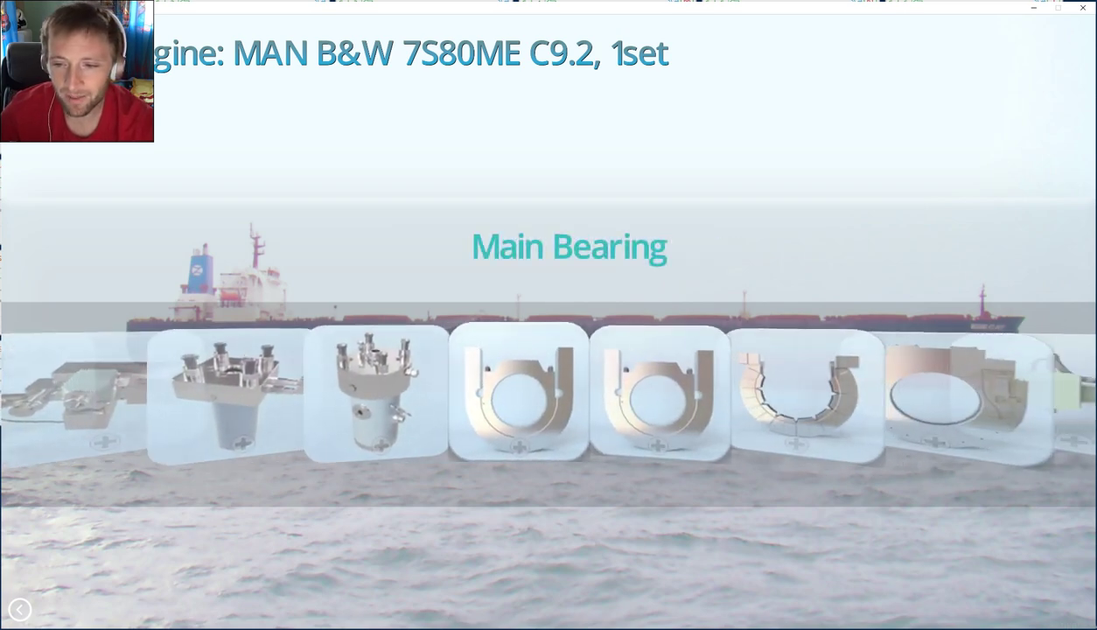
key(Right)
key(Right)
key(Right)
key(Right)
key(Right)
key(Right)
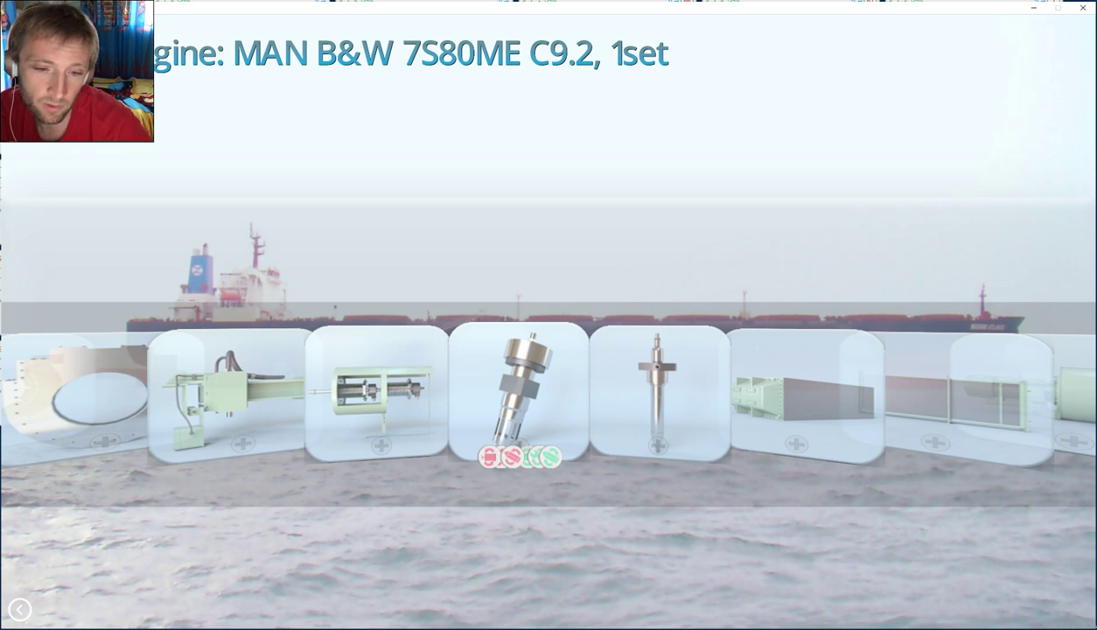
Step: Start the Cylinder Starting Valve exam without the keyboard guide and confirm the first disassembly target
click(1082, 8)
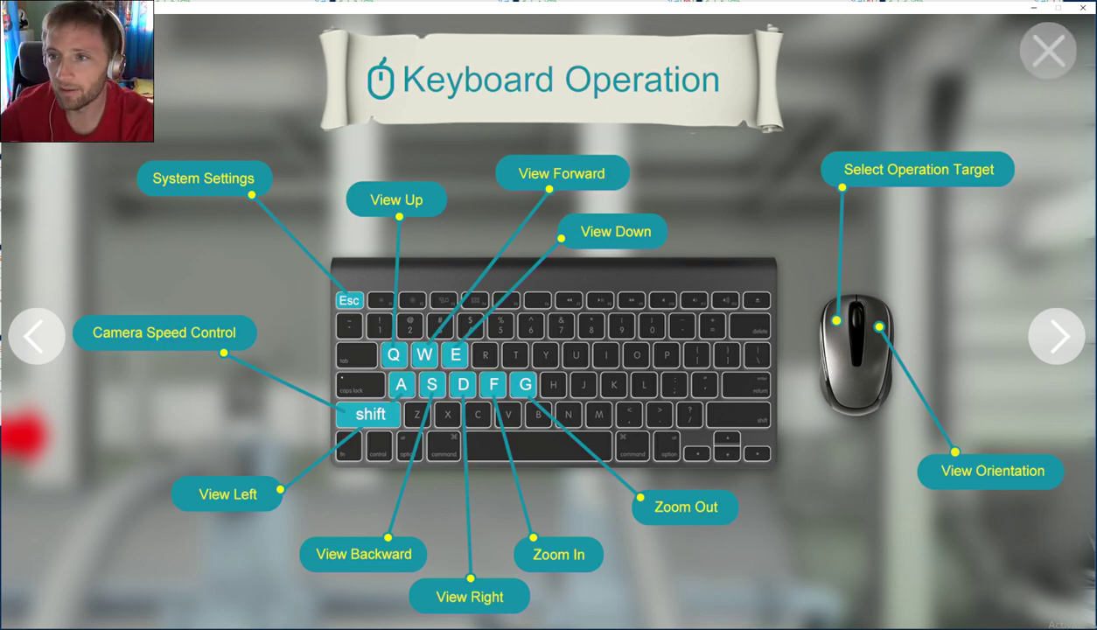
click(1048, 51)
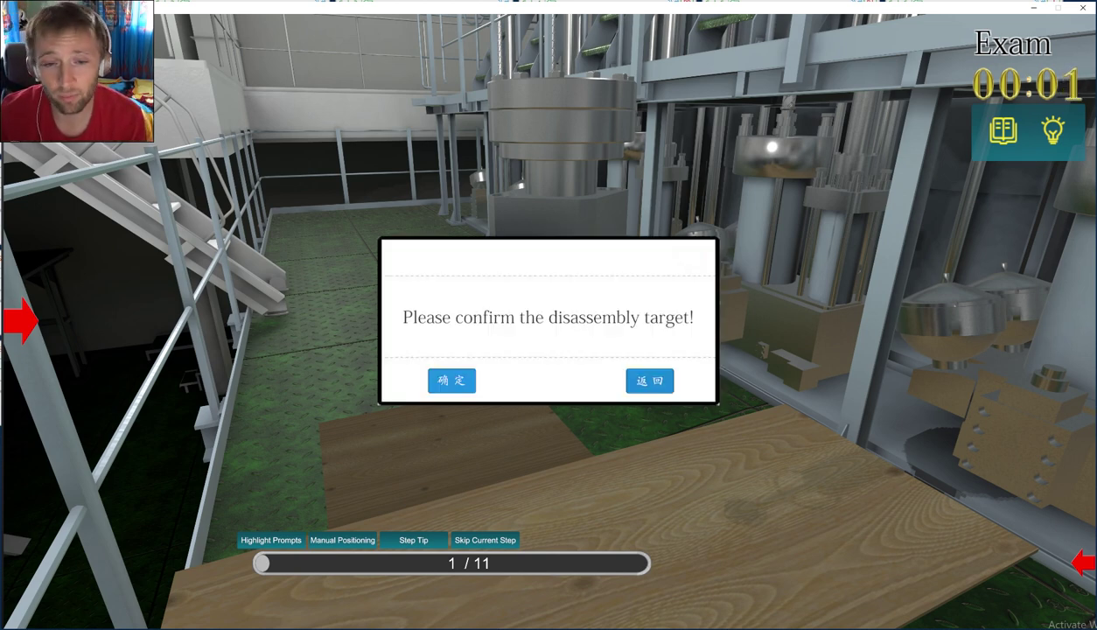
click(451, 380)
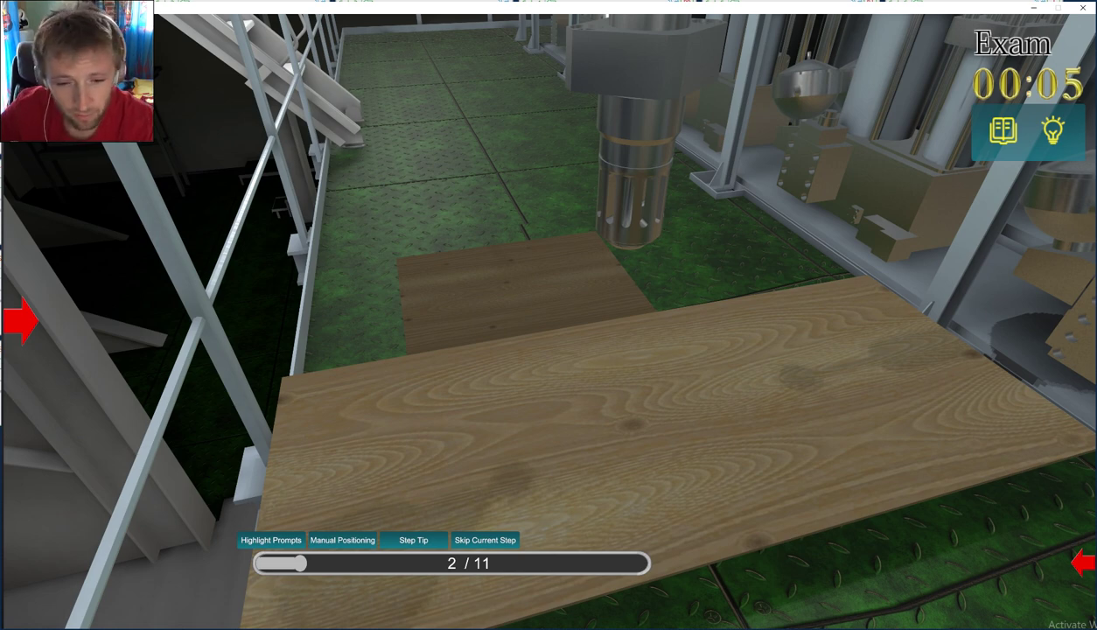
Step: Show the tool and parts trays and position the camera above the valve's bolted top cover
key(d)
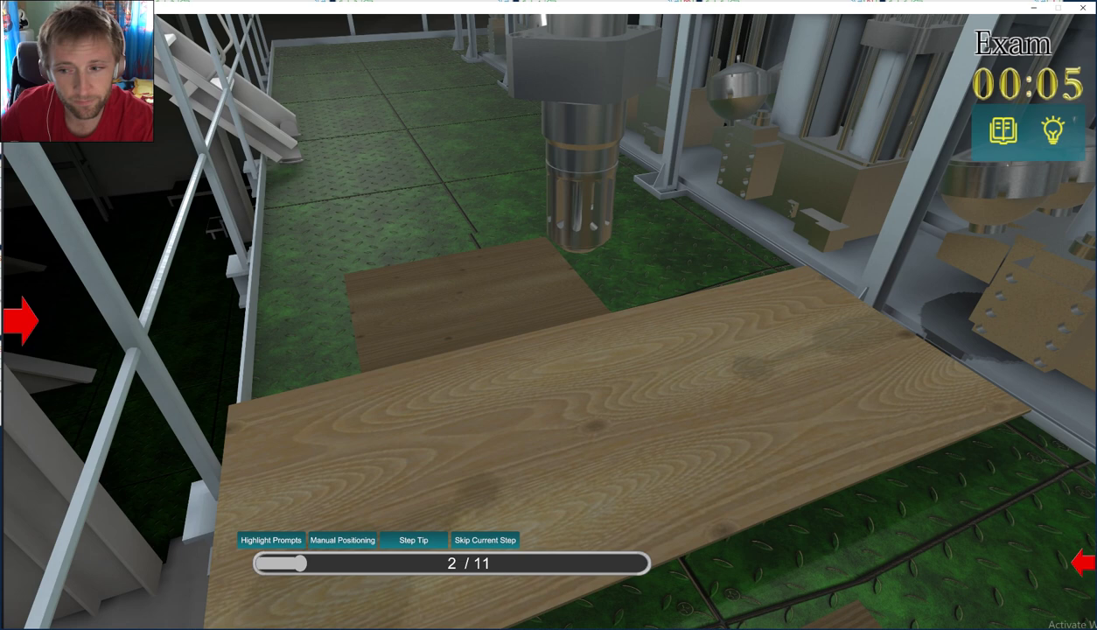
click(1082, 563)
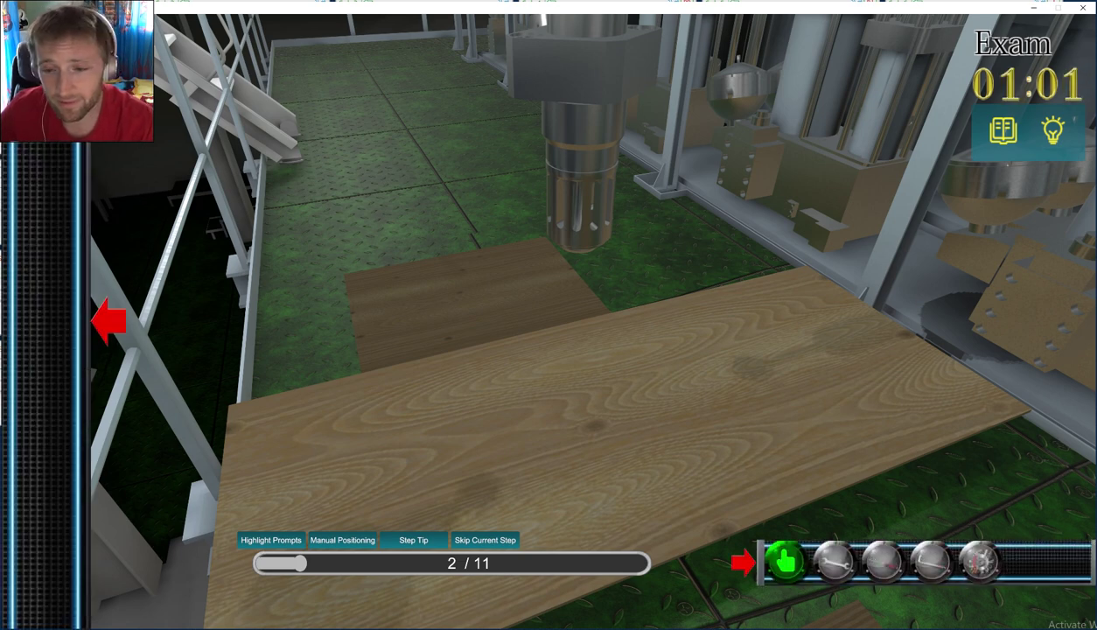
right_drag(549, 315, 646, 154)
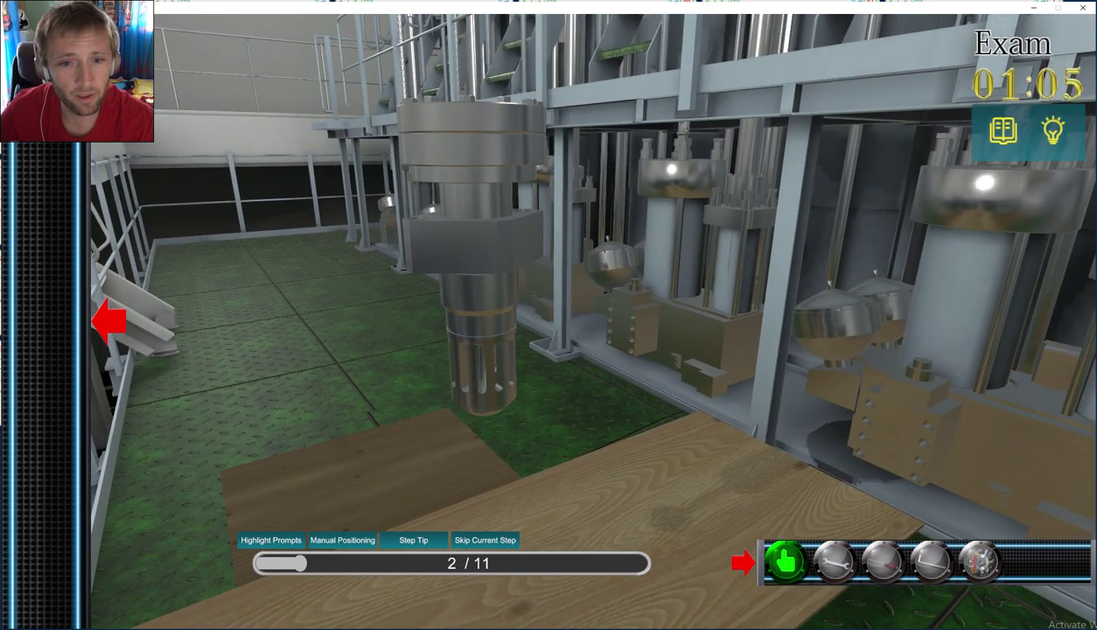
key(w)
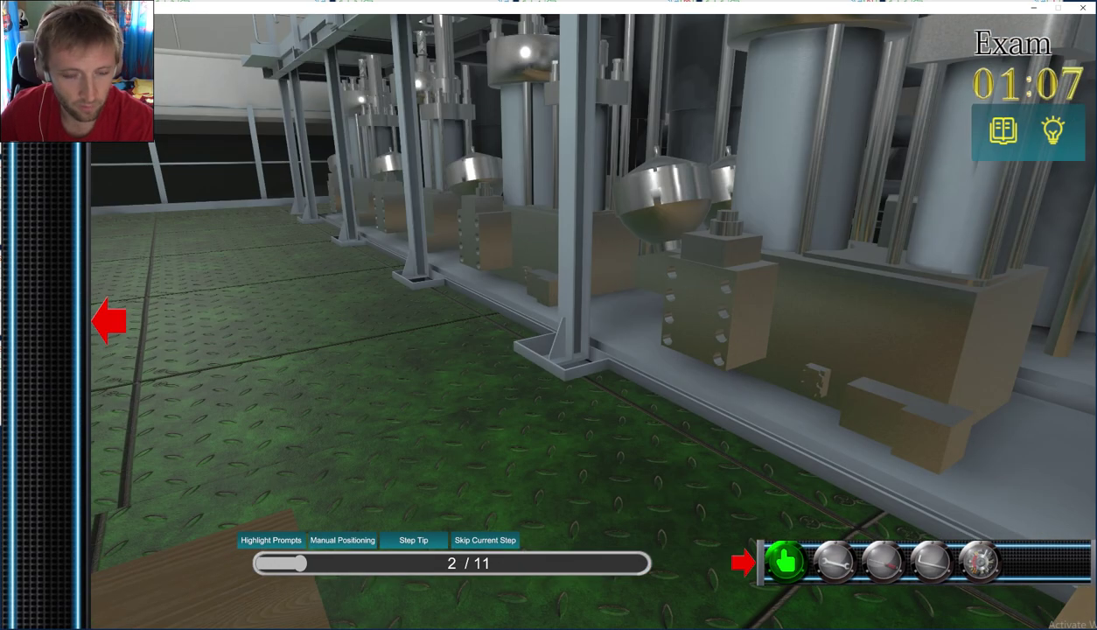
key(s)
key(s)
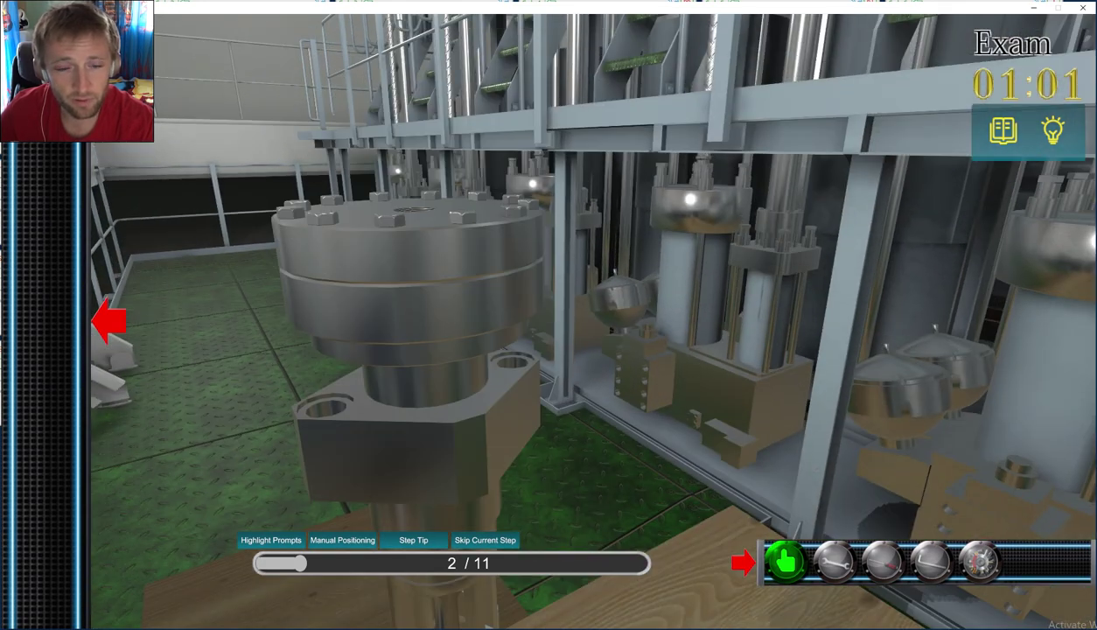
key(e)
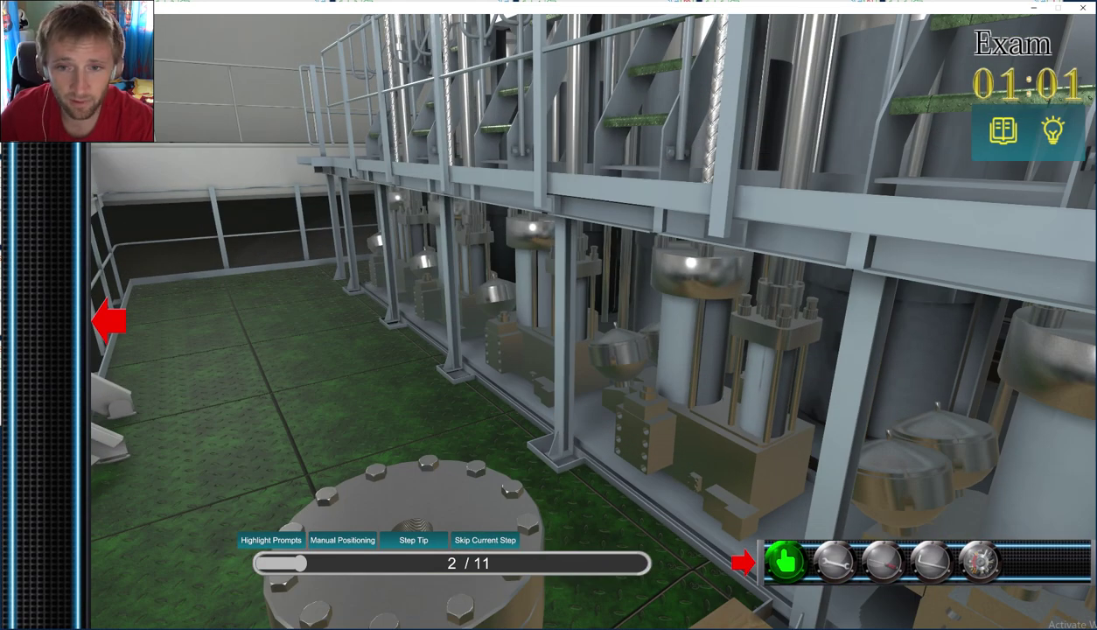
right_drag(548, 315, 361, 401)
key(d)
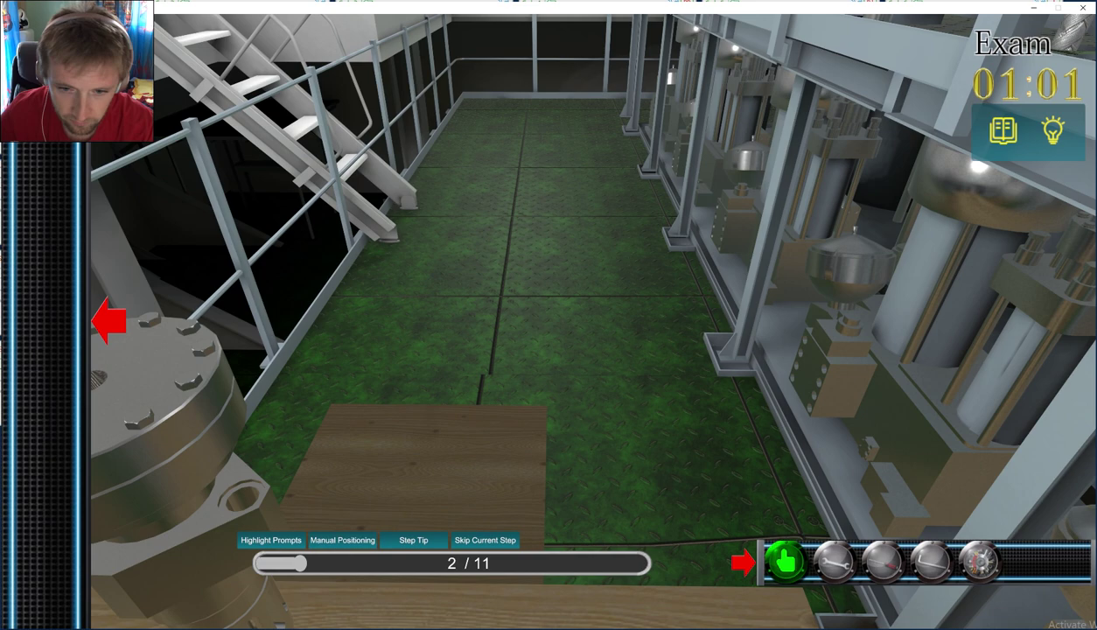
key(a)
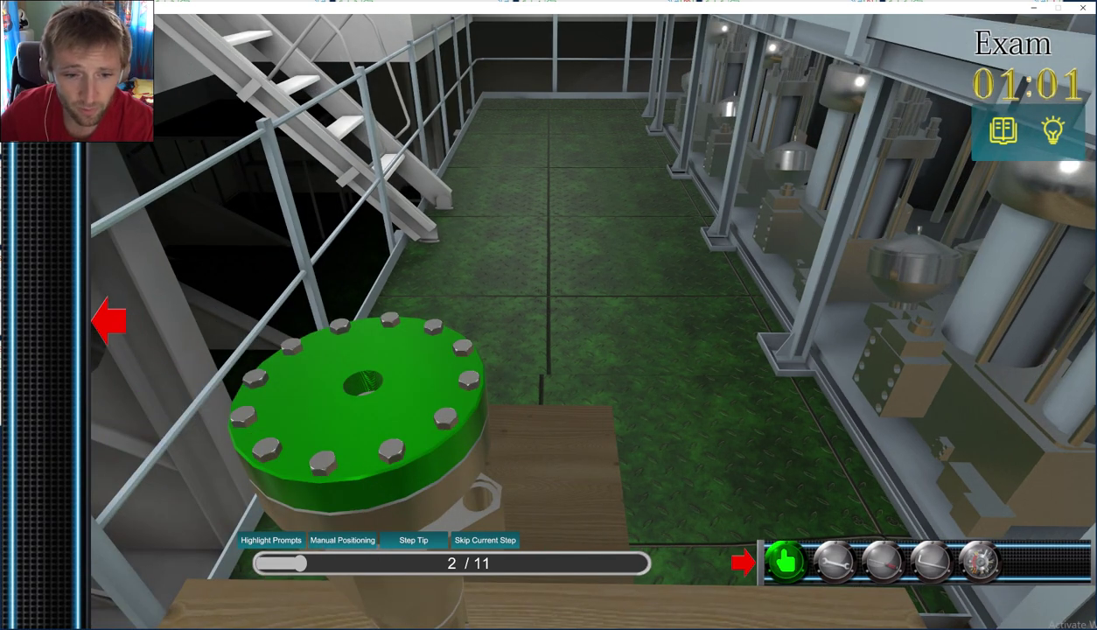
key(a)
Step: Try to disassemble the valve's top cover with its bolts still in place, using the hand tool
click(709, 385)
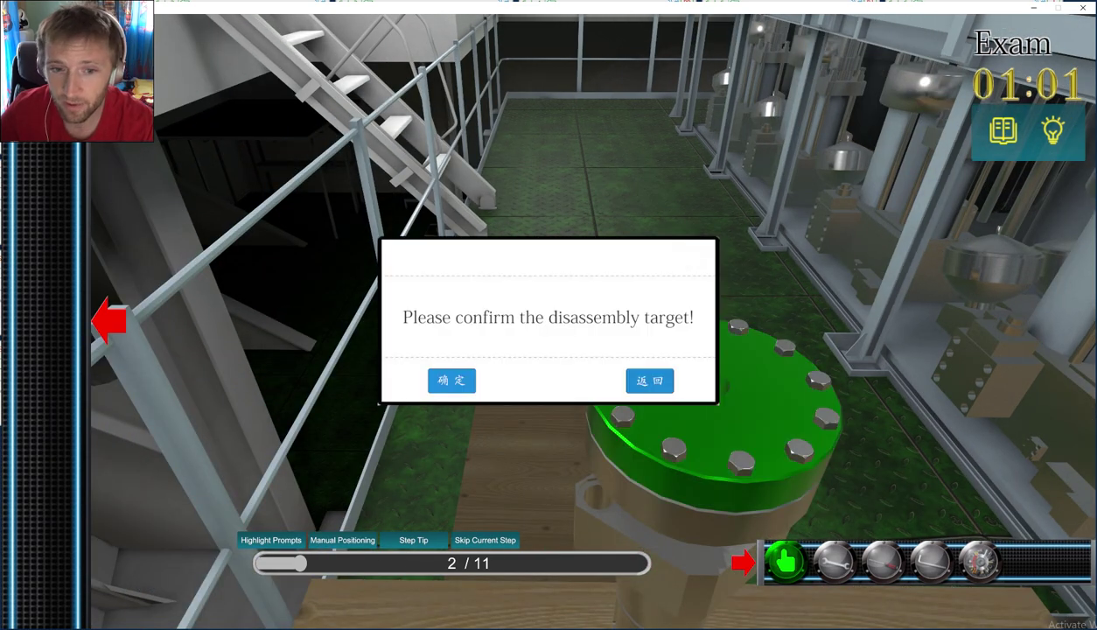
click(452, 380)
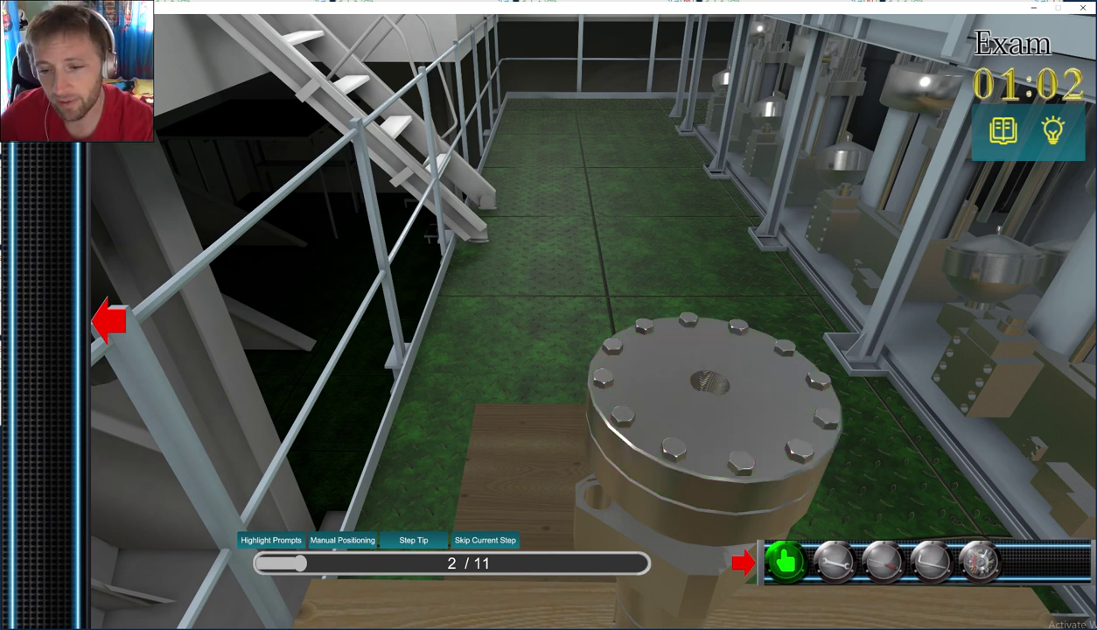
click(713, 394)
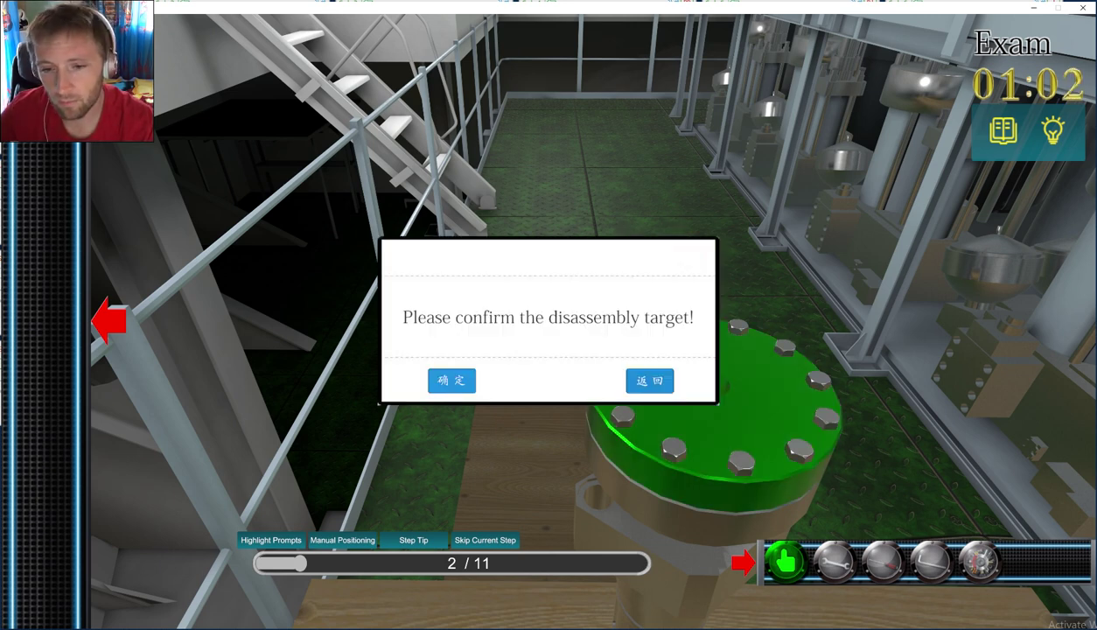
click(451, 380)
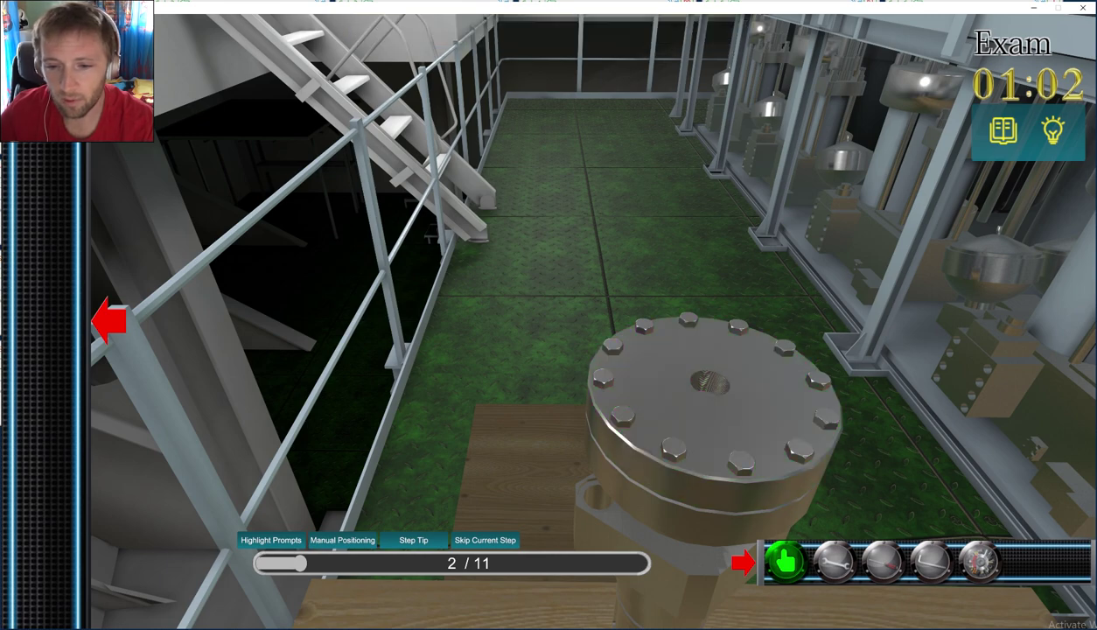
Step: Remove the ring of bolts from the valve's top cover with the wrench and lift off the cover with the hand tool
key(d)
key(a)
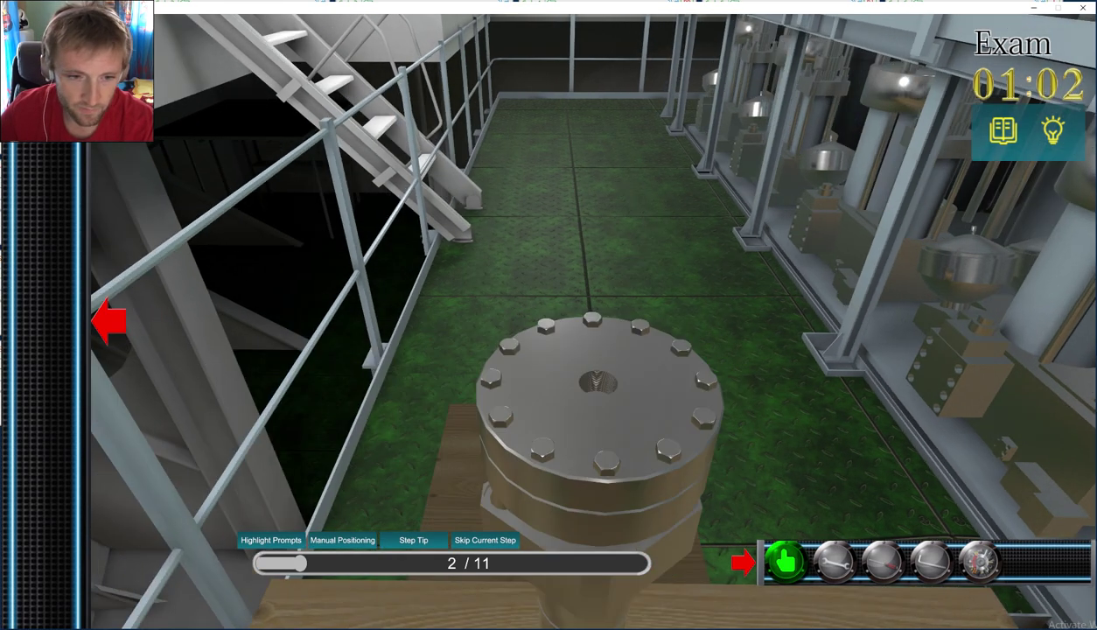
click(606, 463)
click(451, 380)
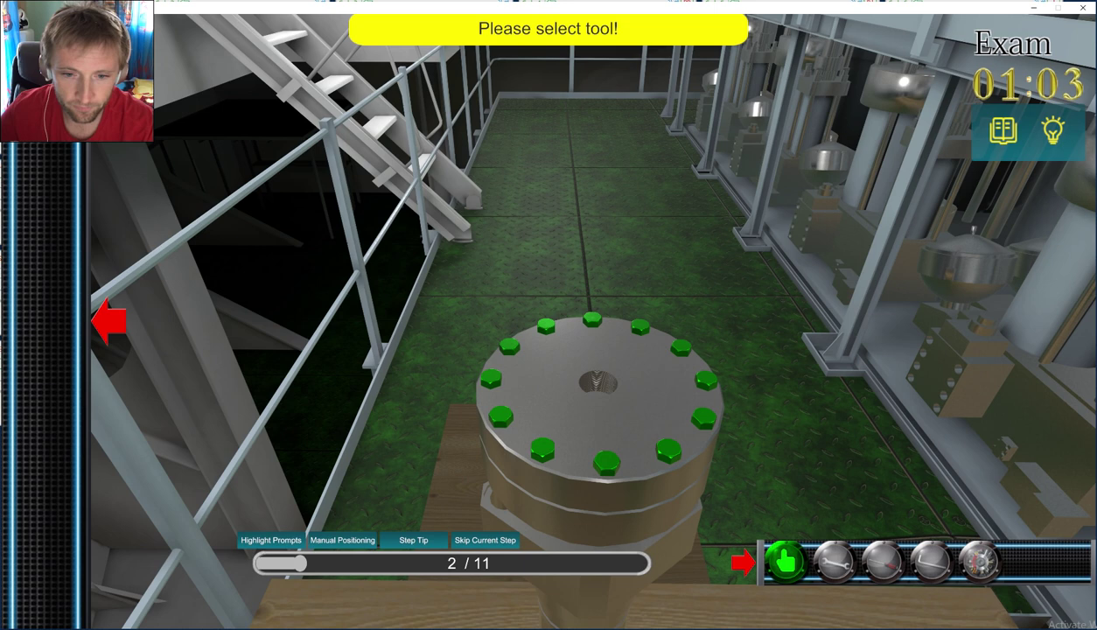
click(833, 562)
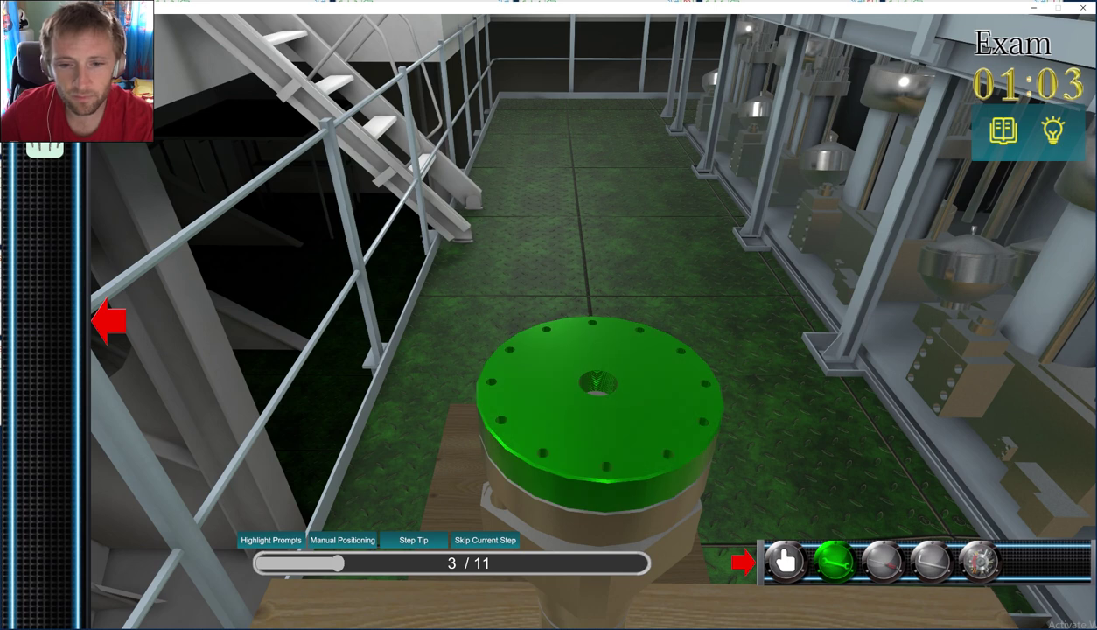
key(Return)
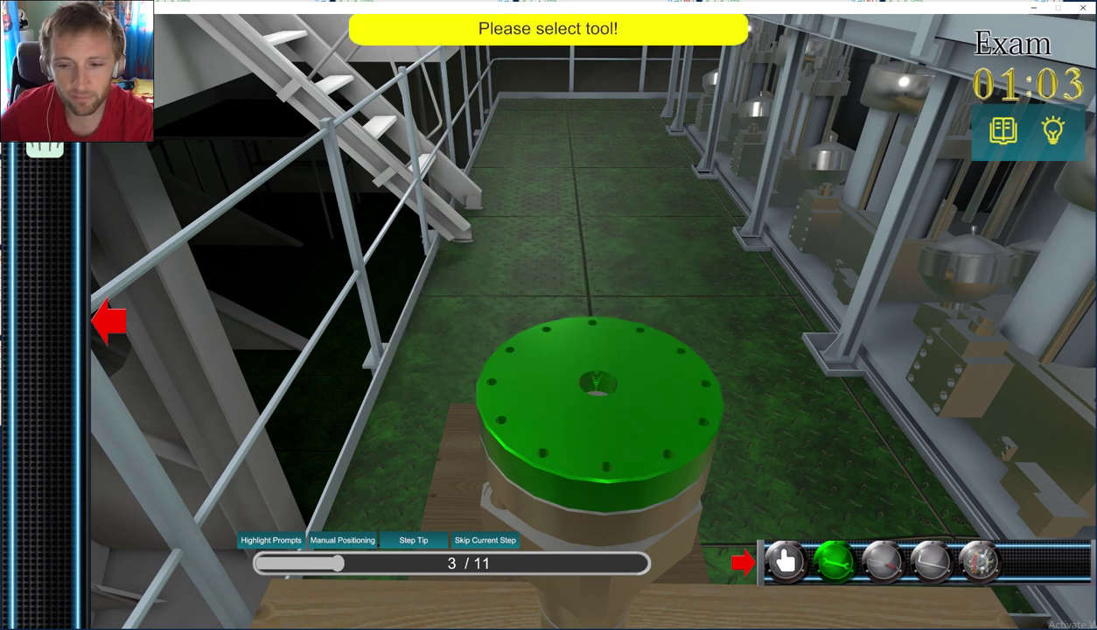
click(785, 562)
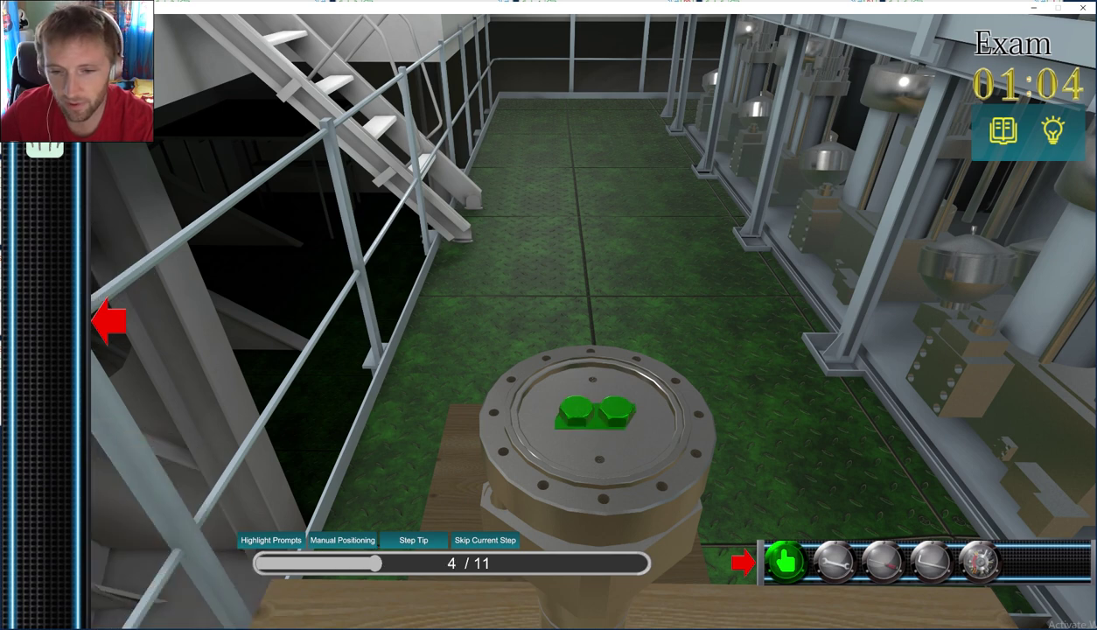
Step: Try to disassemble the two centre bolts before releasing the locking plate beneath them
click(595, 411)
click(451, 381)
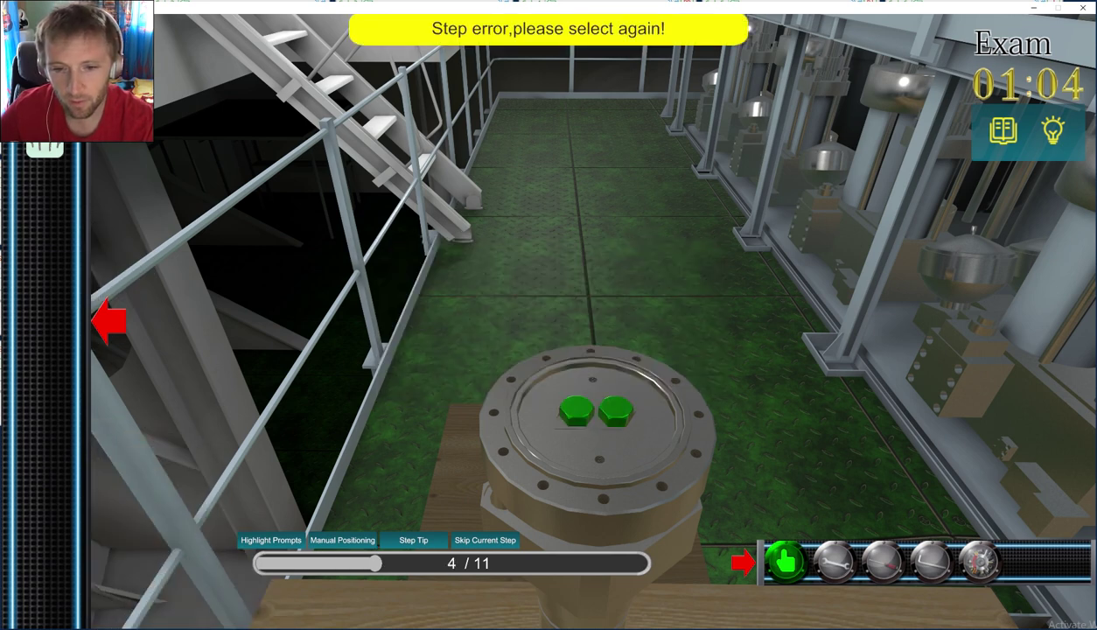
click(595, 411)
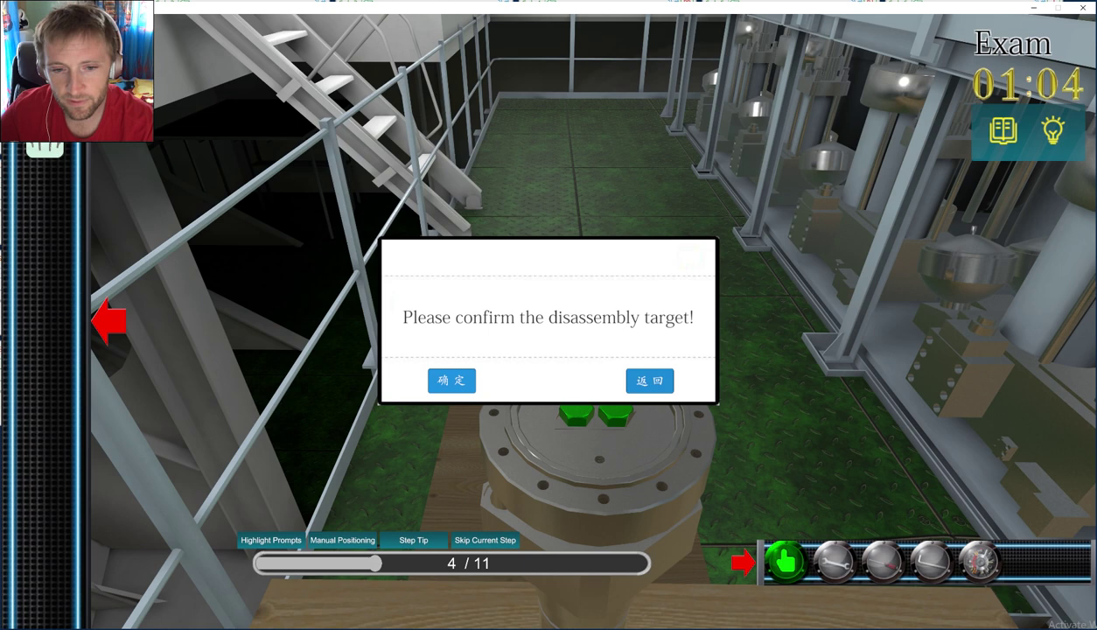
key(Return)
Step: Confirm the locking plate beneath the two centre bolts as the target and flatten its tabs
click(596, 421)
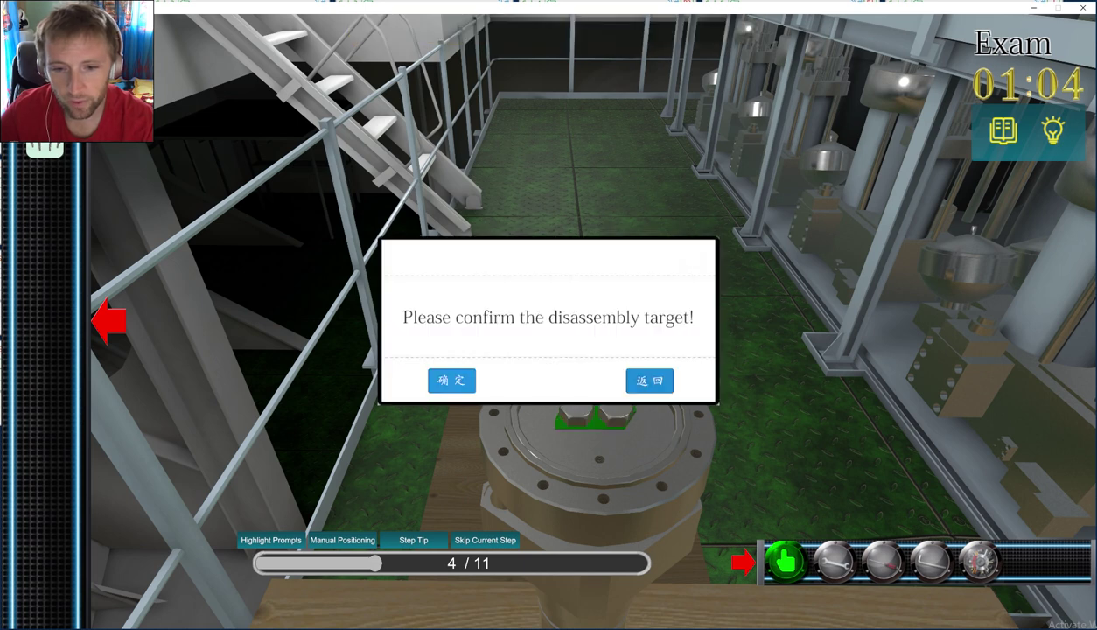
key(Return)
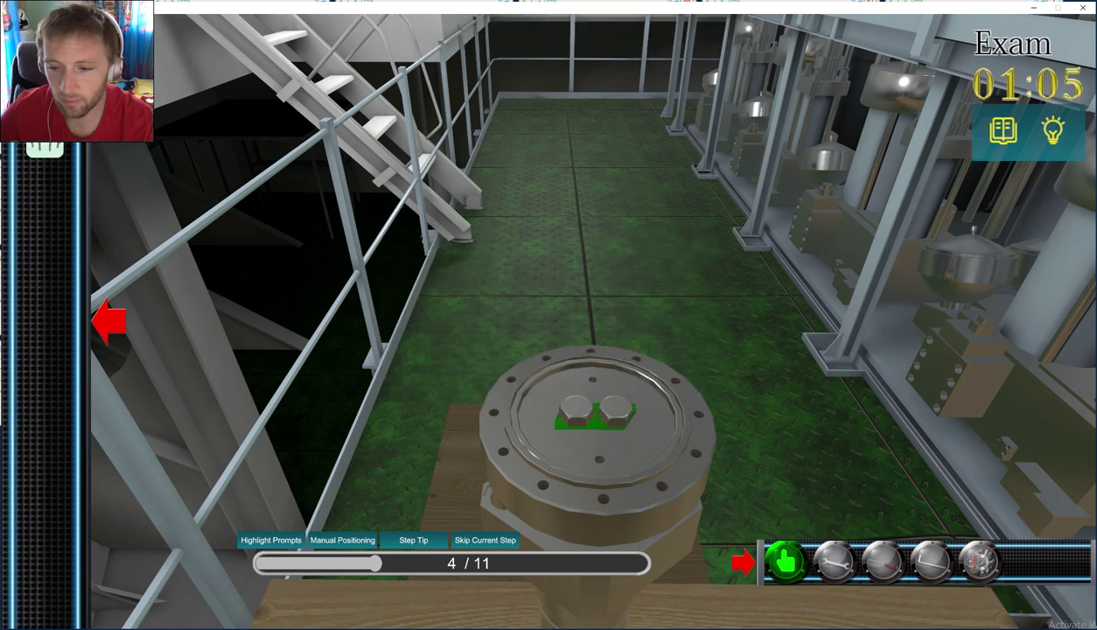
click(882, 562)
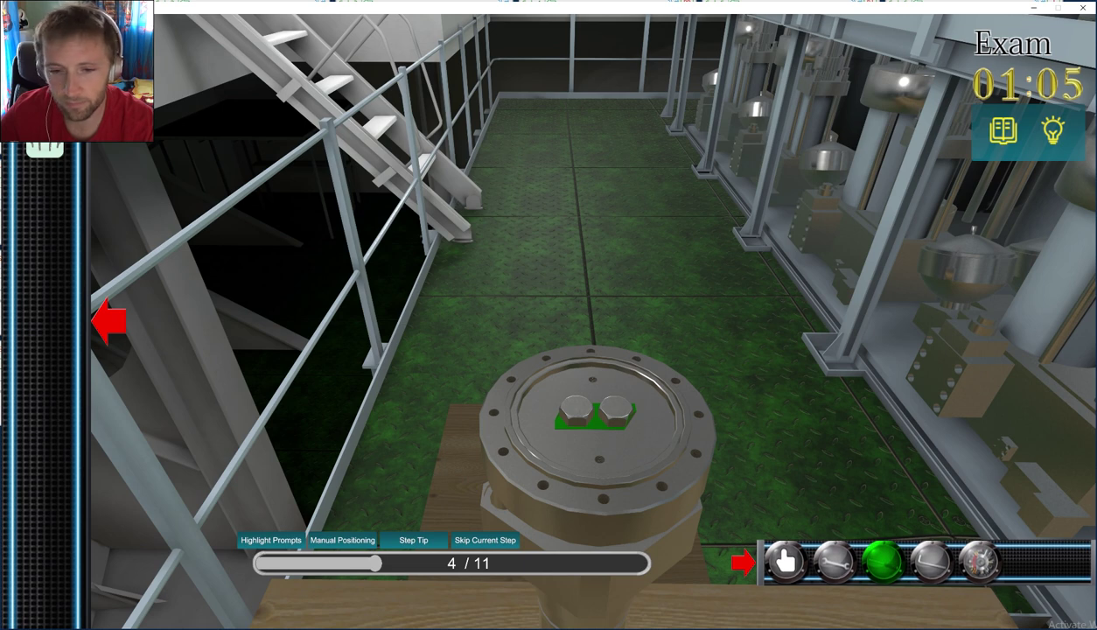
click(784, 561)
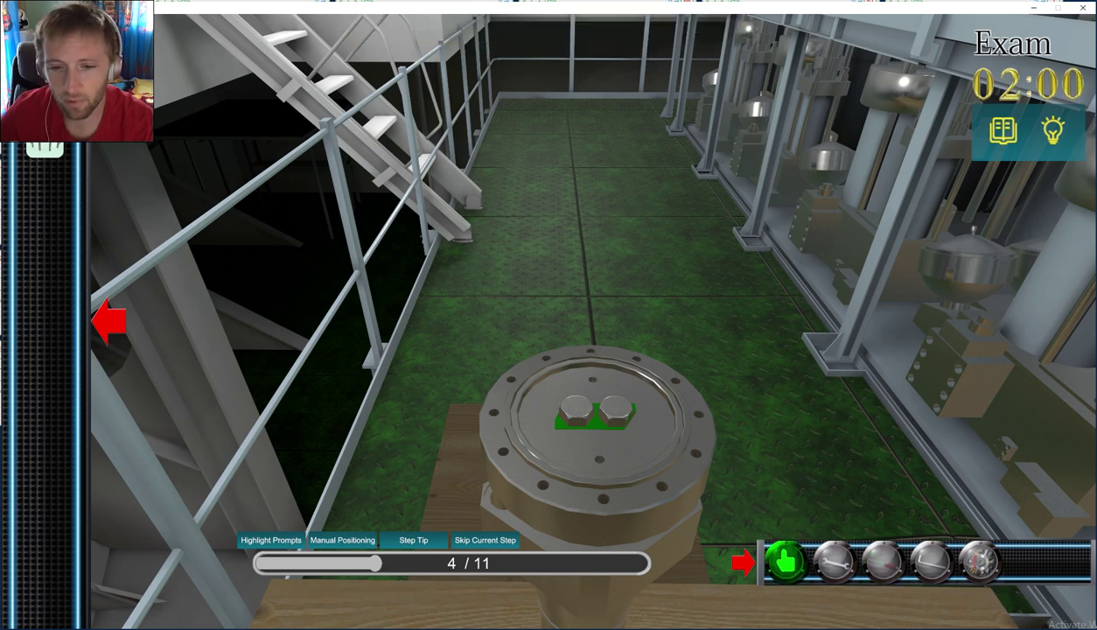
click(596, 416)
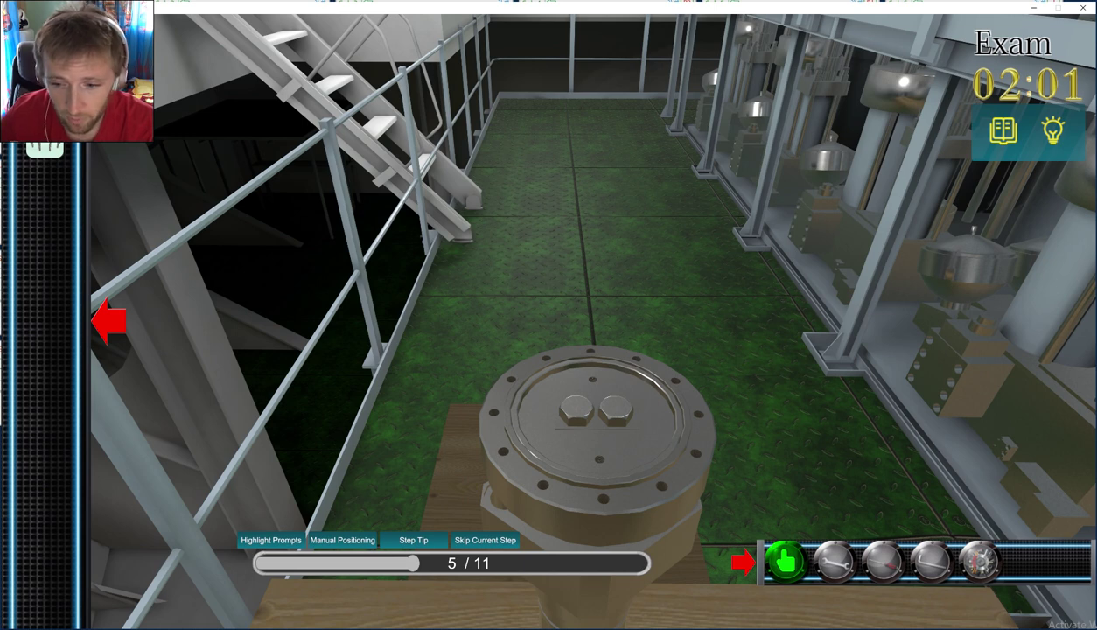
Step: Remove the two centre bolts above the locking plate with the wrench
click(576, 409)
click(451, 380)
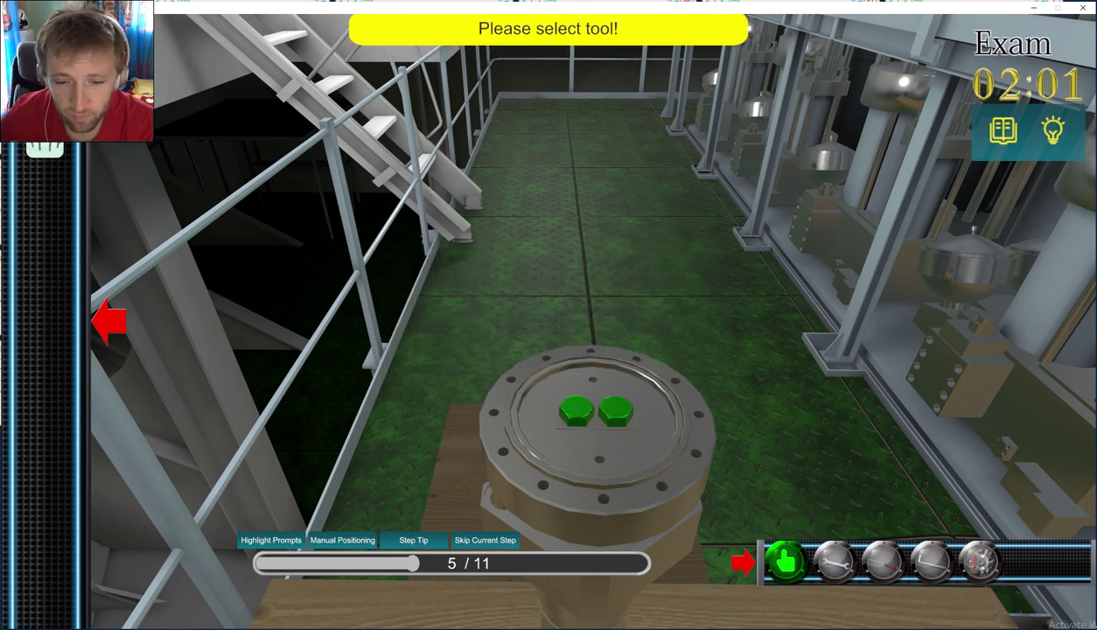
key(2)
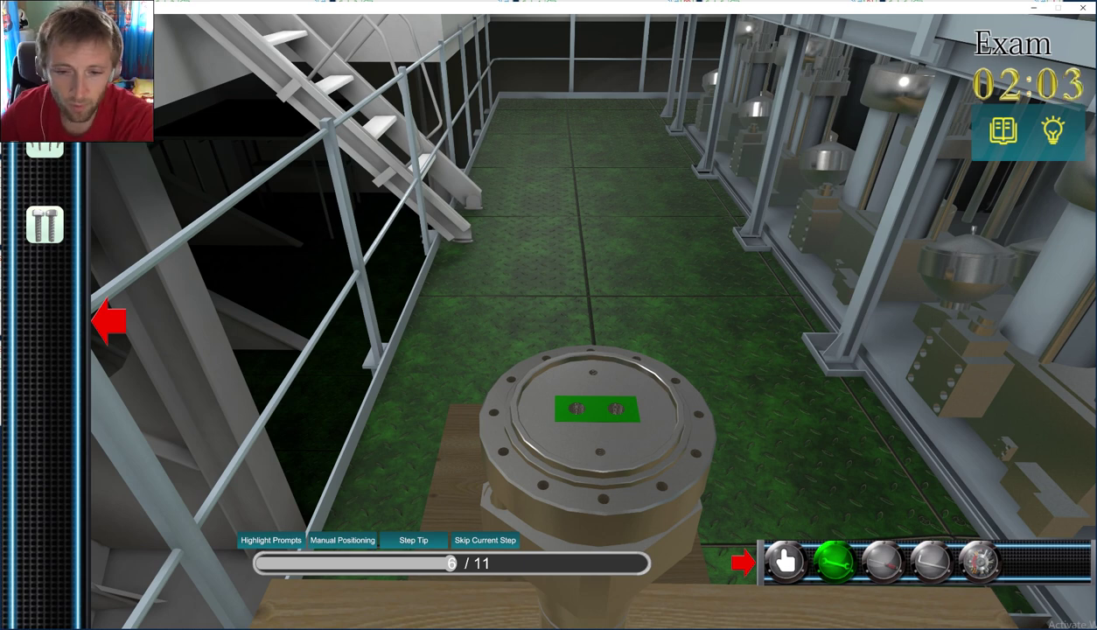
Step: Remove the locking plate from the valve's centre with the hand tool and lift off the inner cover beneath it
click(597, 409)
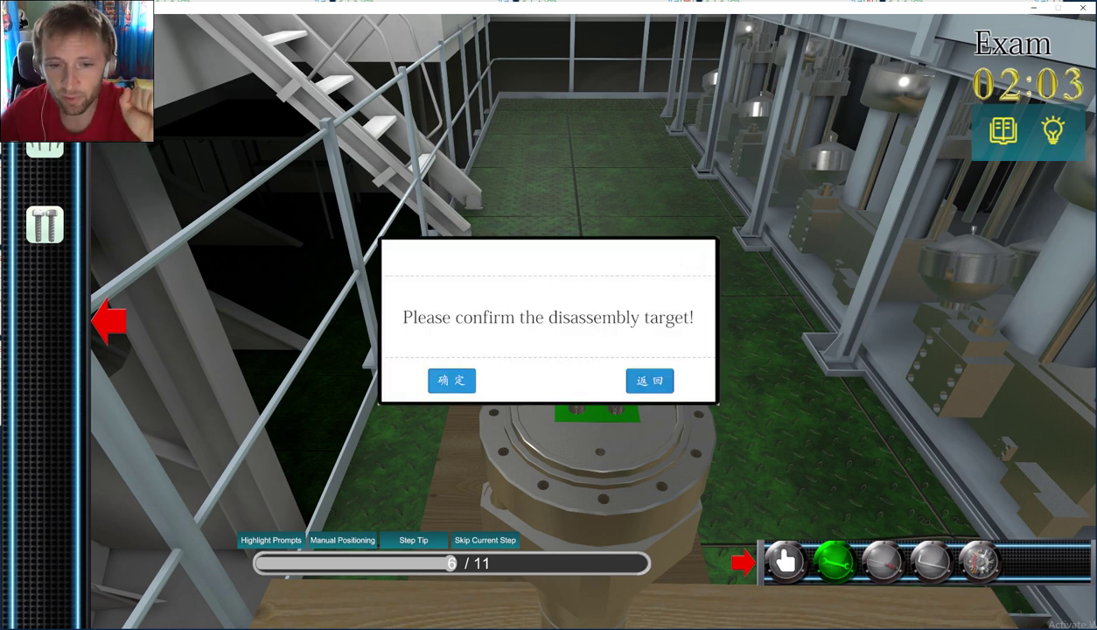
click(445, 380)
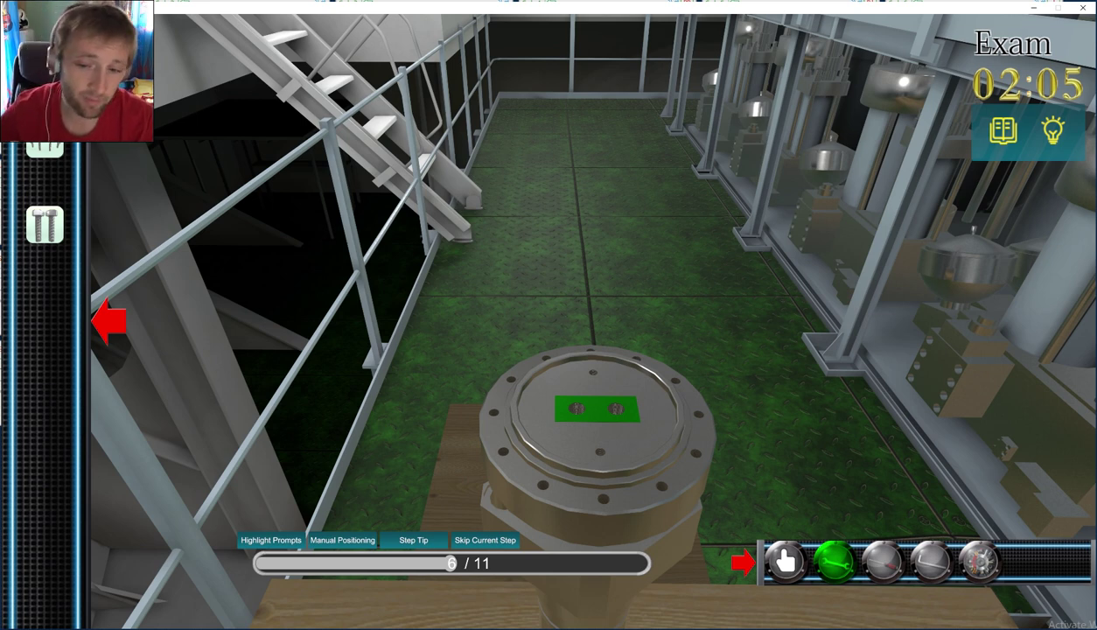
key(1)
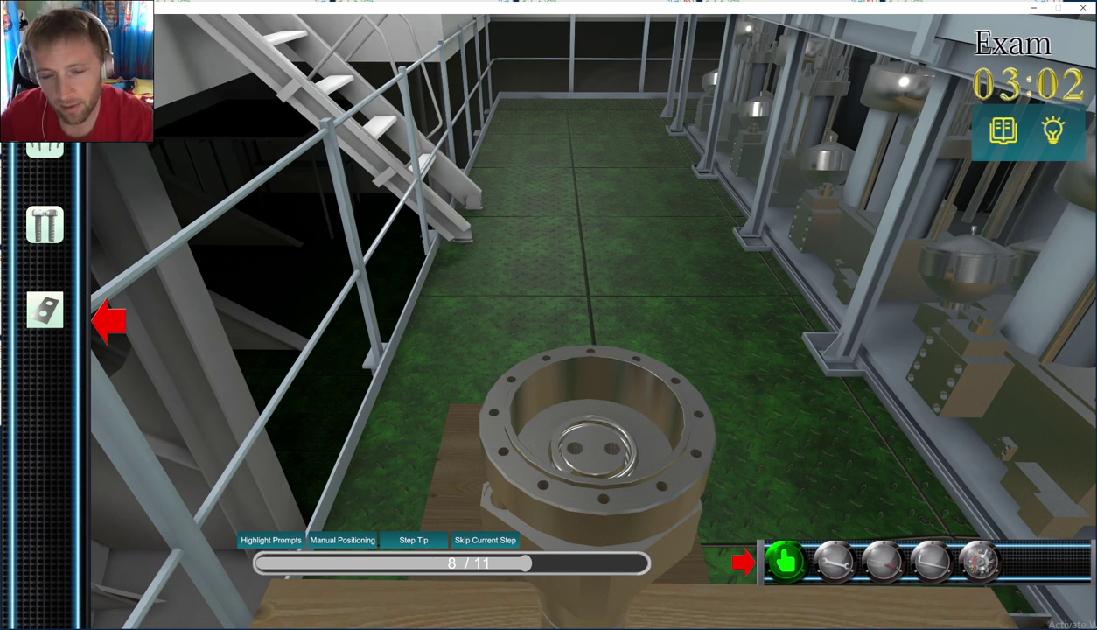
Step: Lift the spindle and the spring out of the valve housing with the hand tool
click(593, 450)
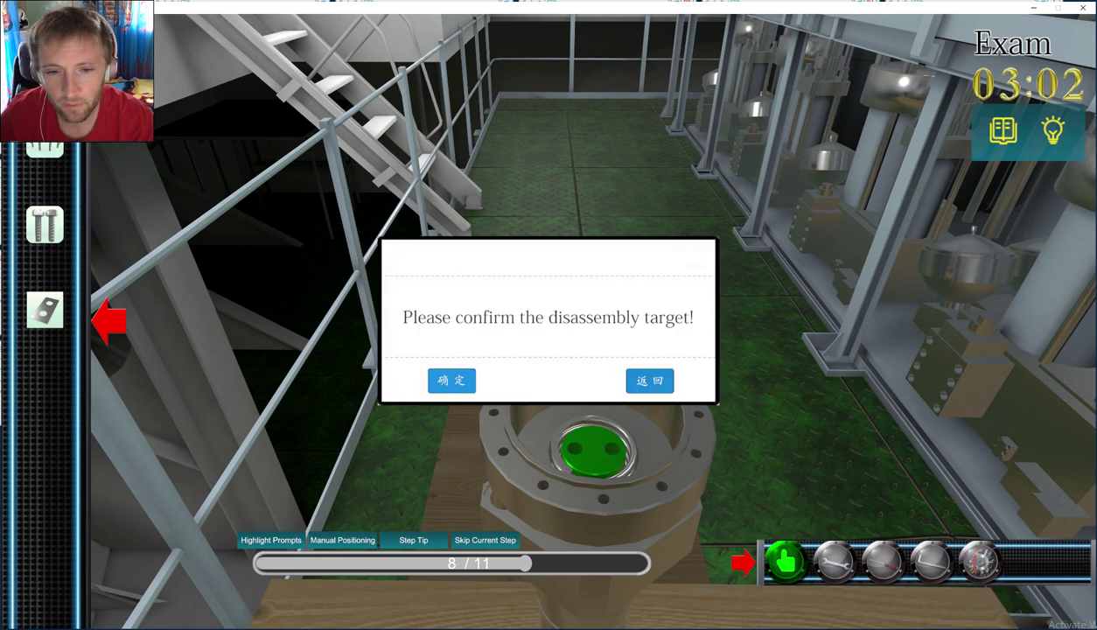
click(451, 380)
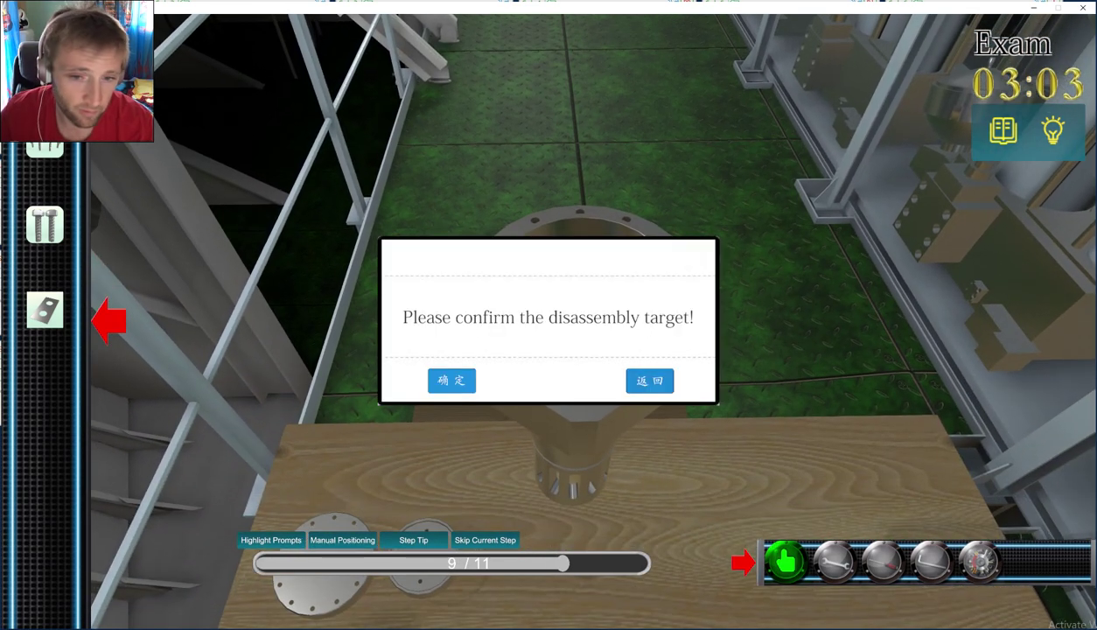
key(Return)
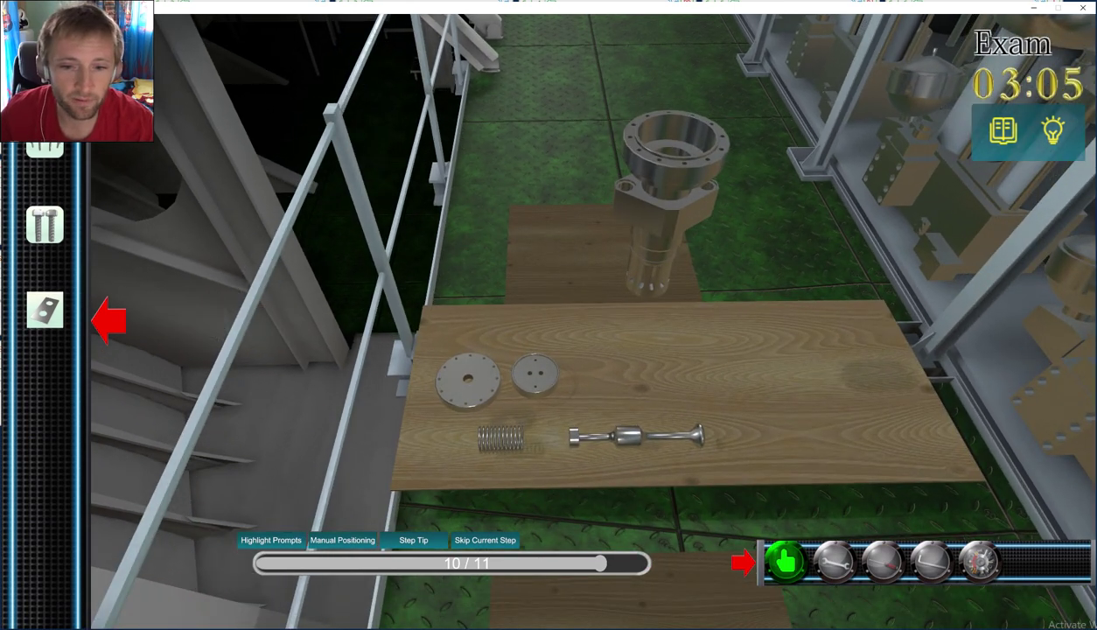
Step: Take the bushing out of the valve housing by hand and confirm the housing itself as the last disassembly target
key(d)
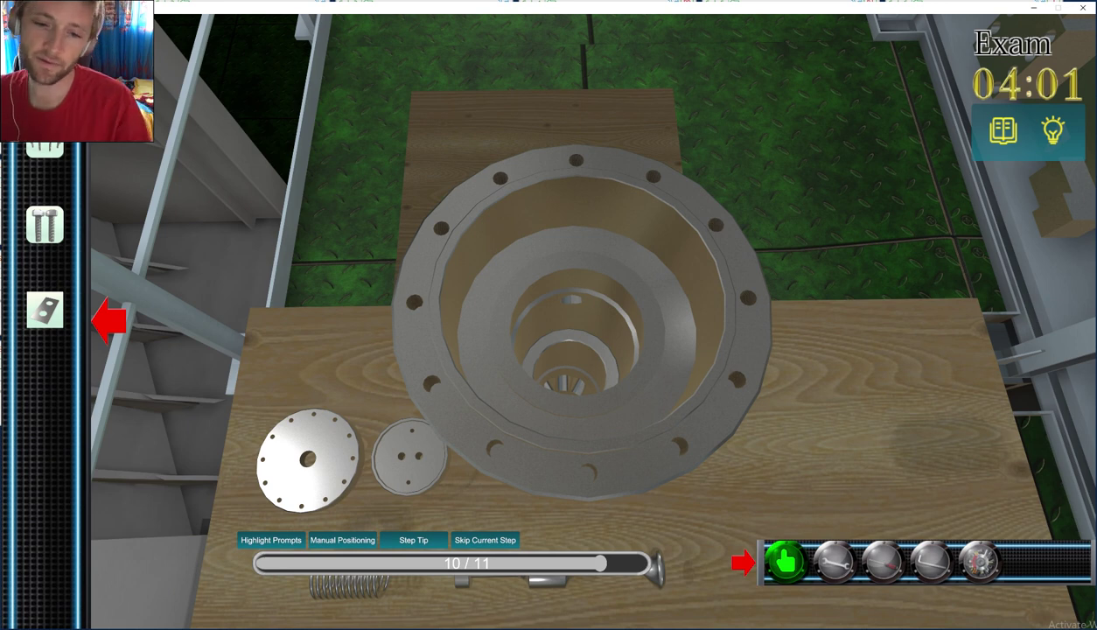
click(570, 339)
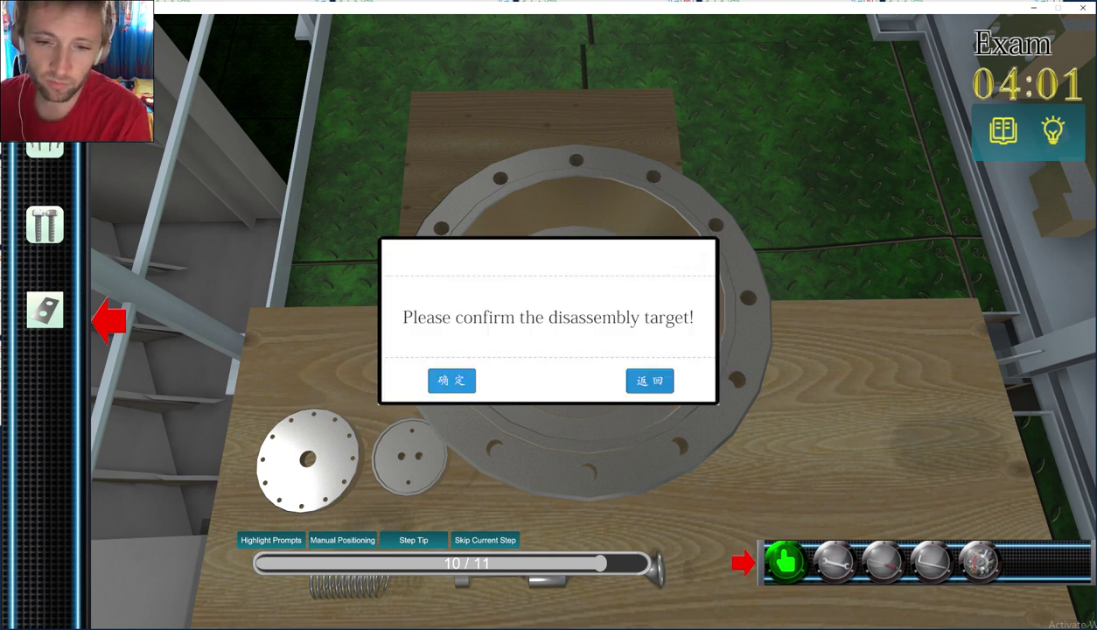
click(452, 380)
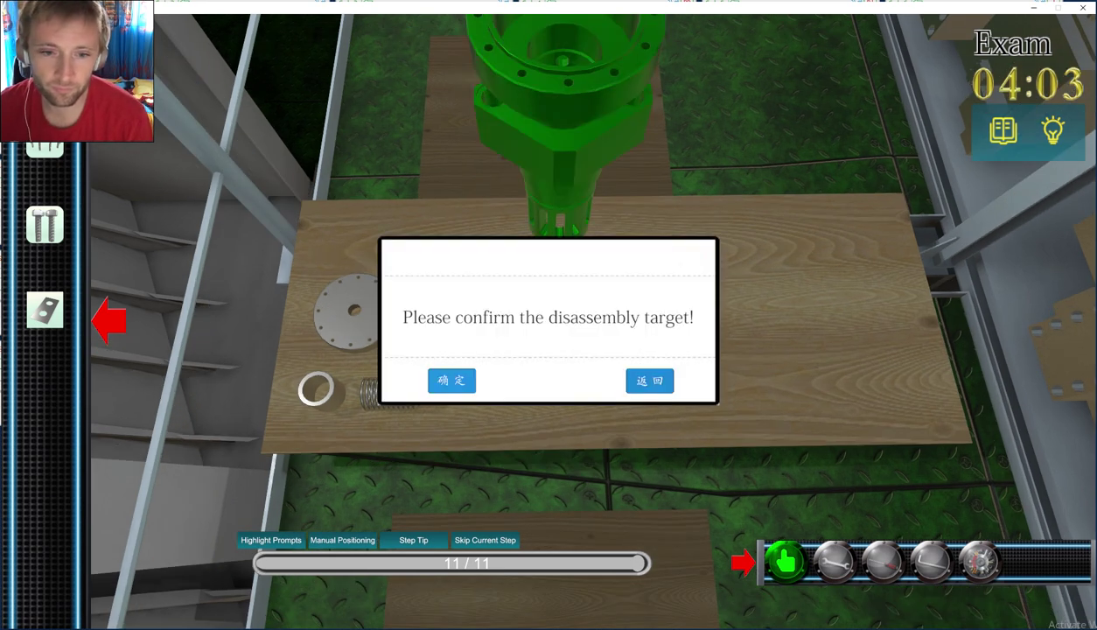
key(Return)
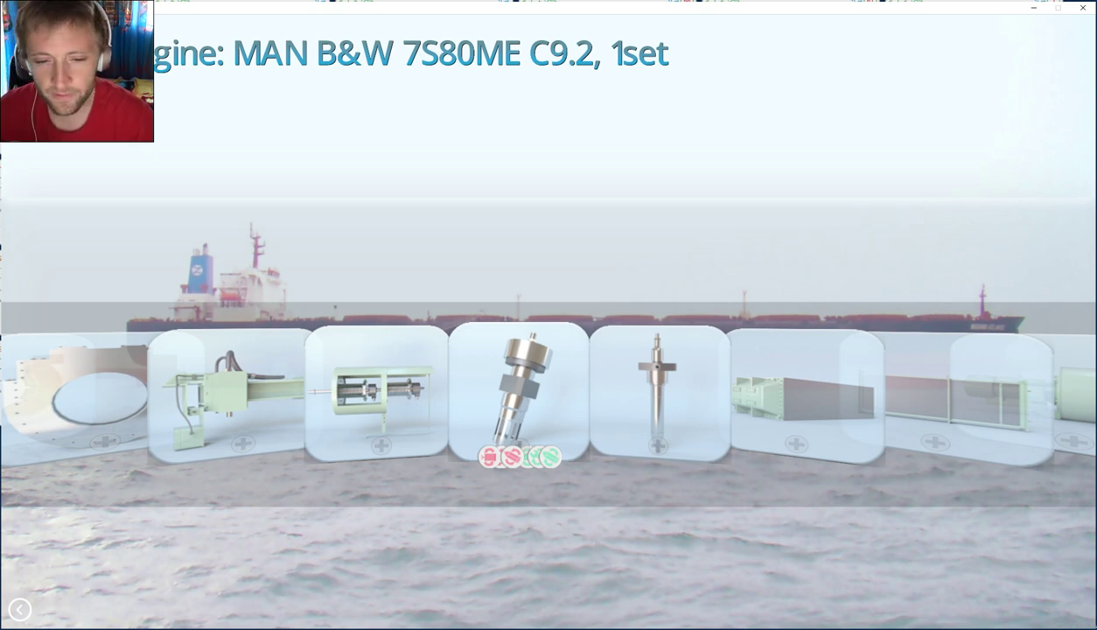
Step: Start the assembly exam for the cylinder starting valve and dismiss the keyboard operation guide
click(1081, 8)
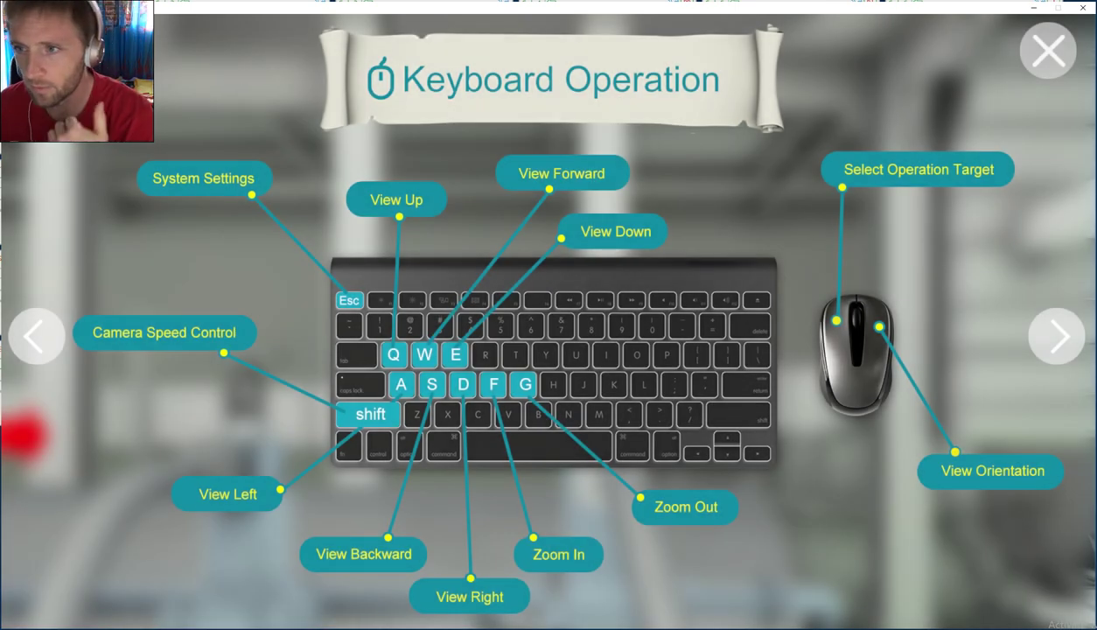
click(1047, 50)
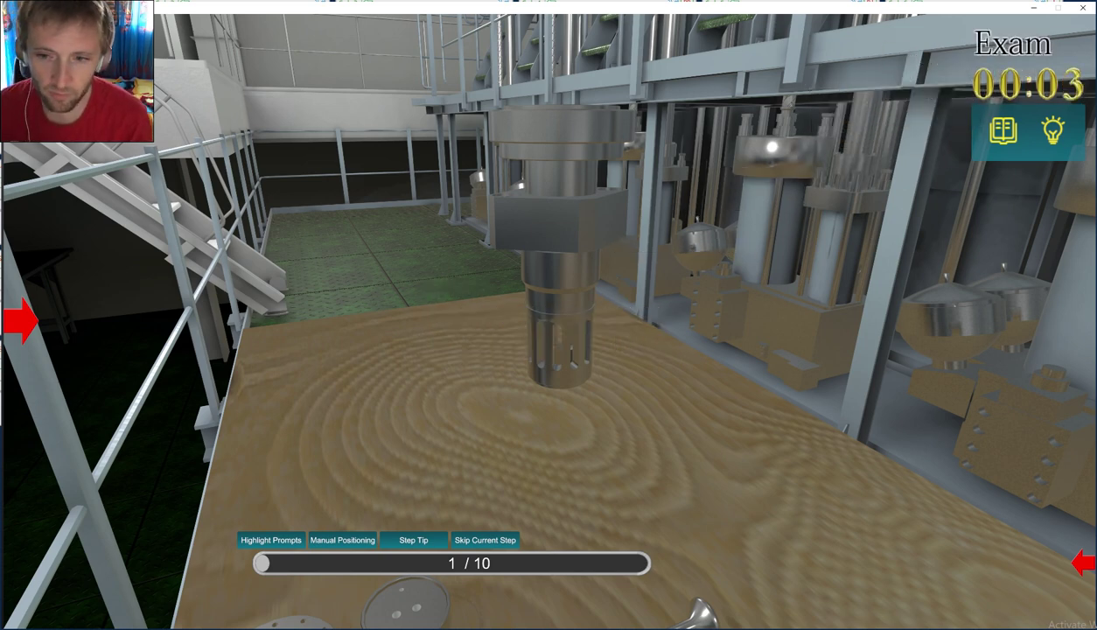
Step: Confirm the bushing on the workbench as the first assembly target and fit it into the valve housing
key(a)
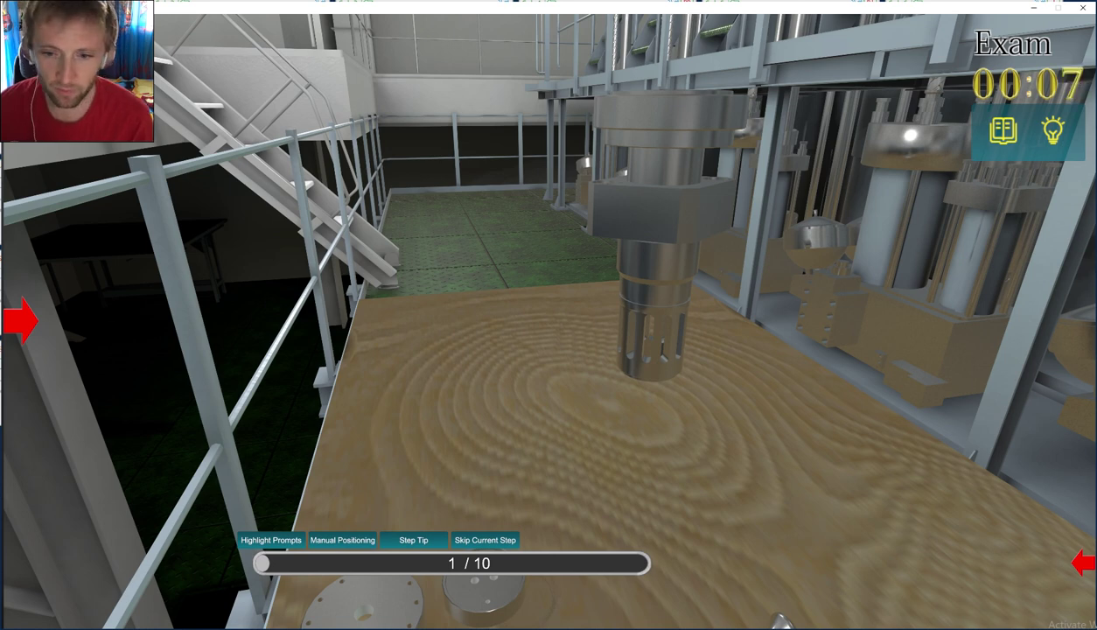
key(a)
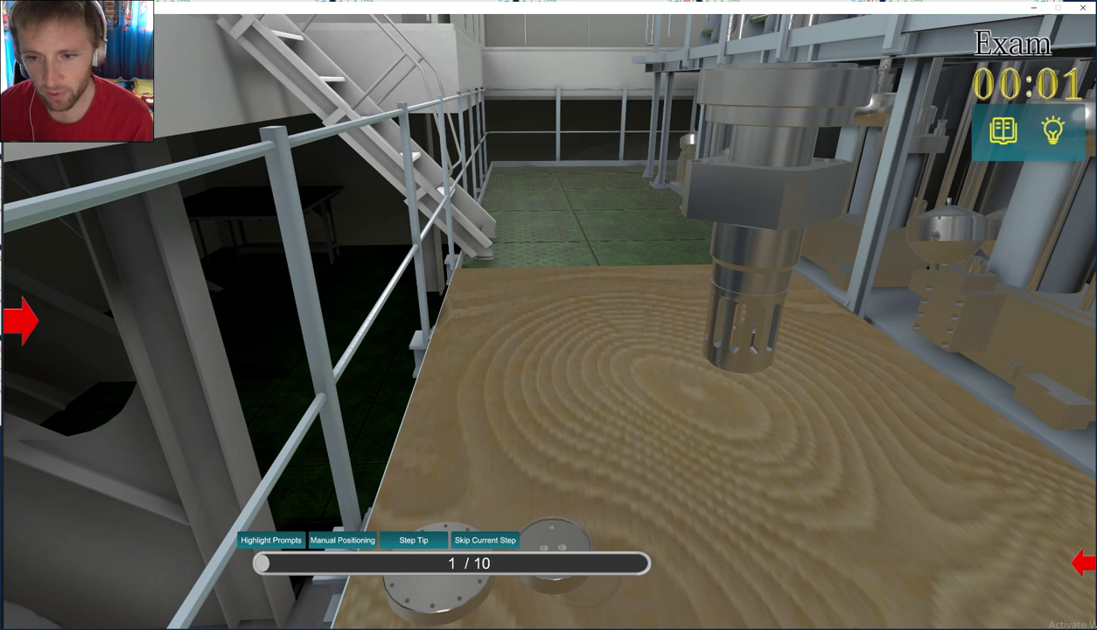
key(d)
key(a)
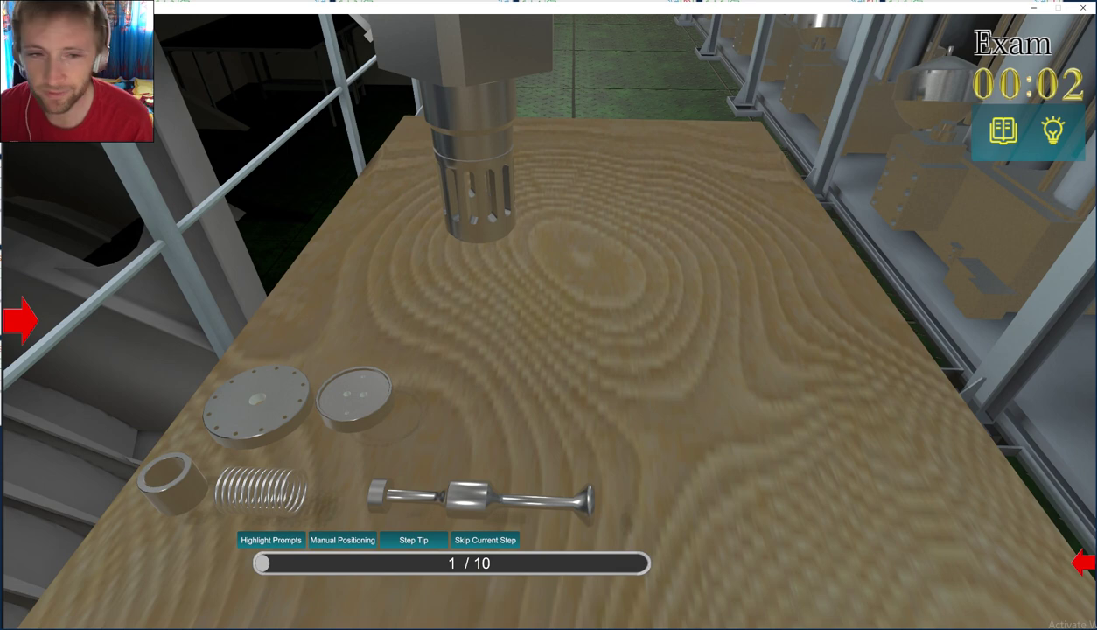
key(a)
key(d)
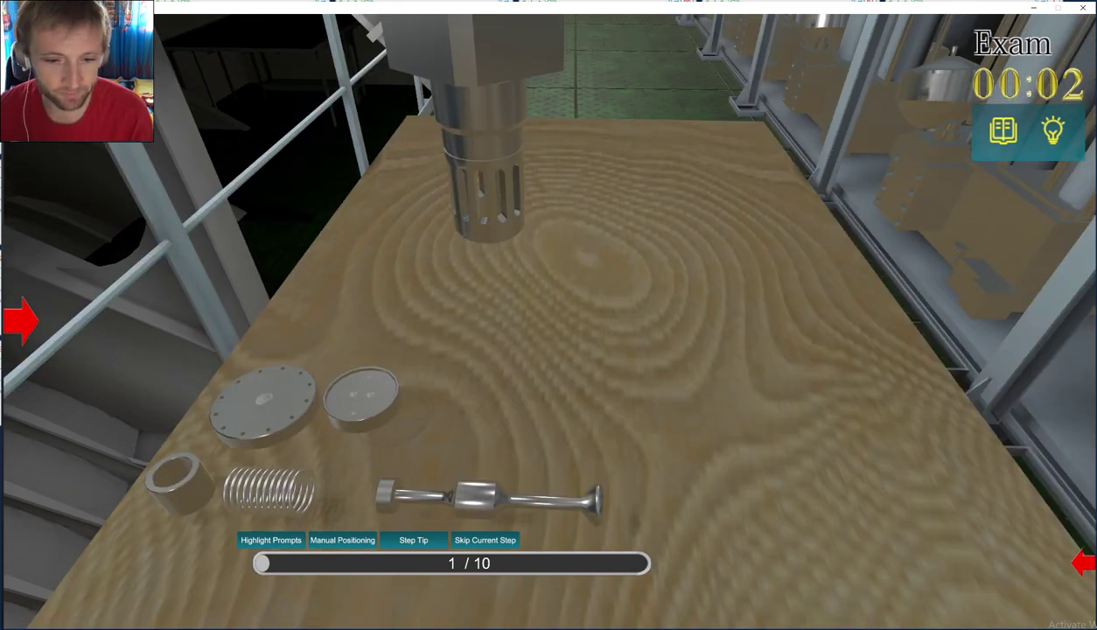
click(178, 482)
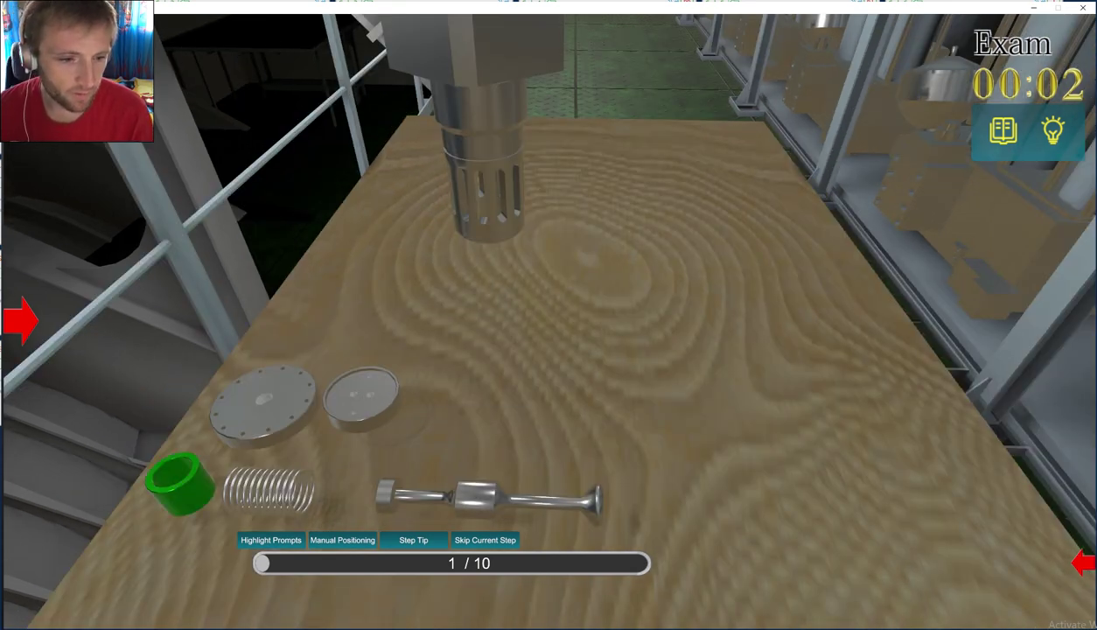
click(450, 379)
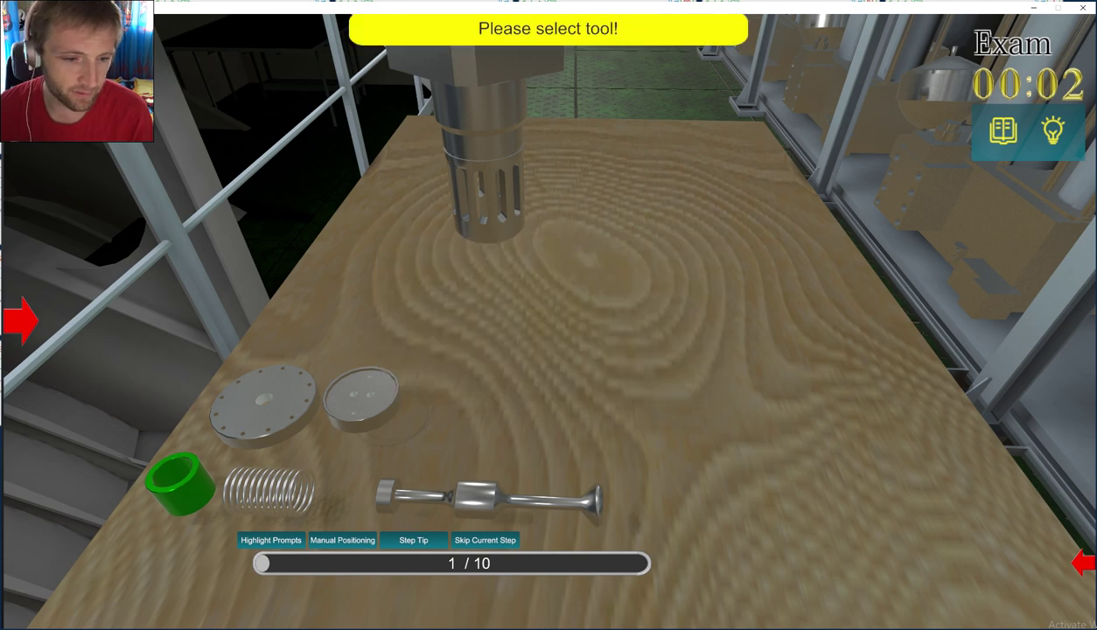
key(a)
key(d)
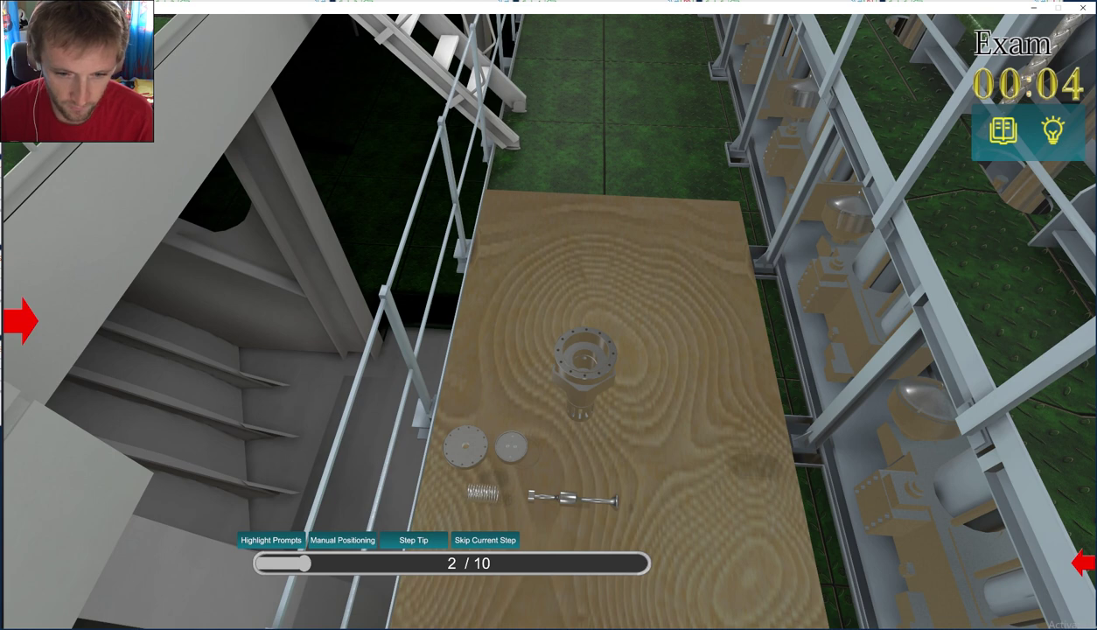
Step: Fit the spring and the spindle into the valve housing with the hand tool
click(483, 493)
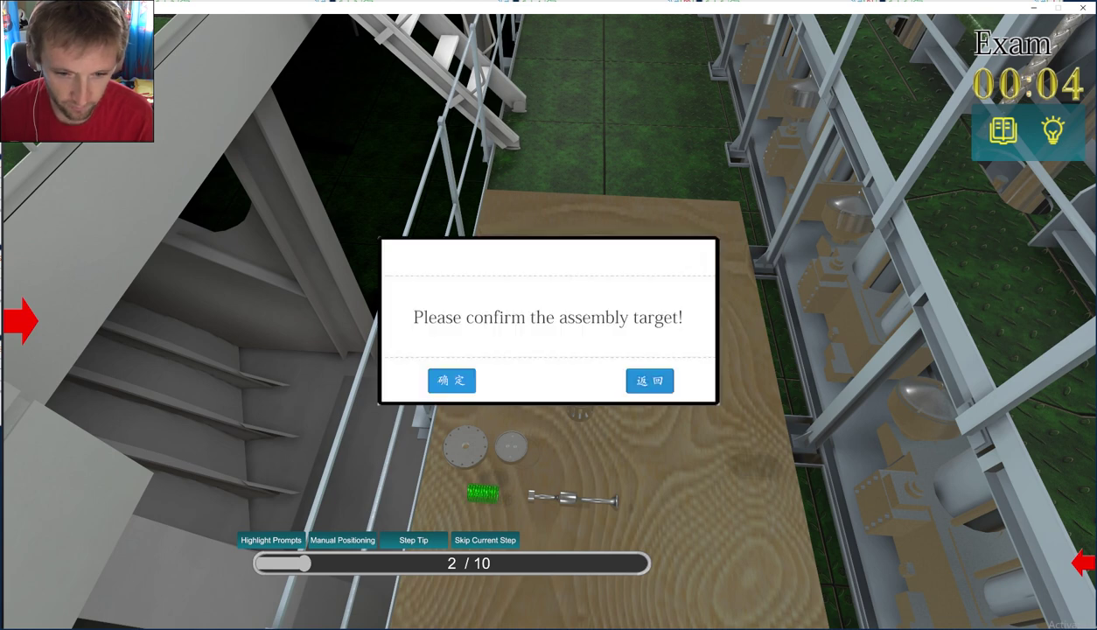
click(450, 380)
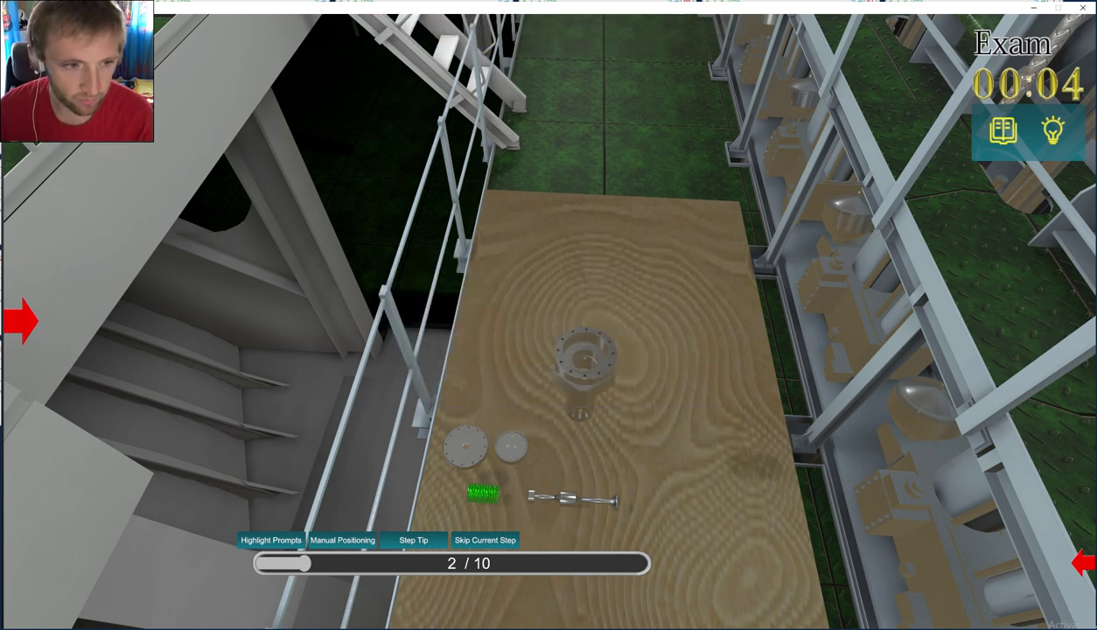
click(19, 320)
click(1083, 563)
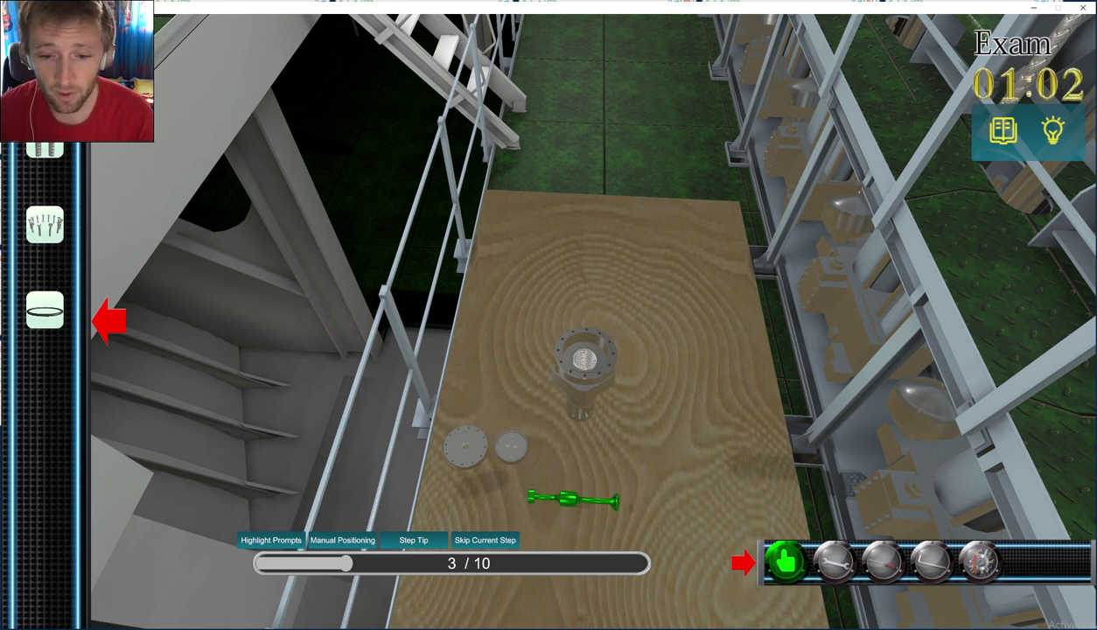
click(573, 499)
click(452, 379)
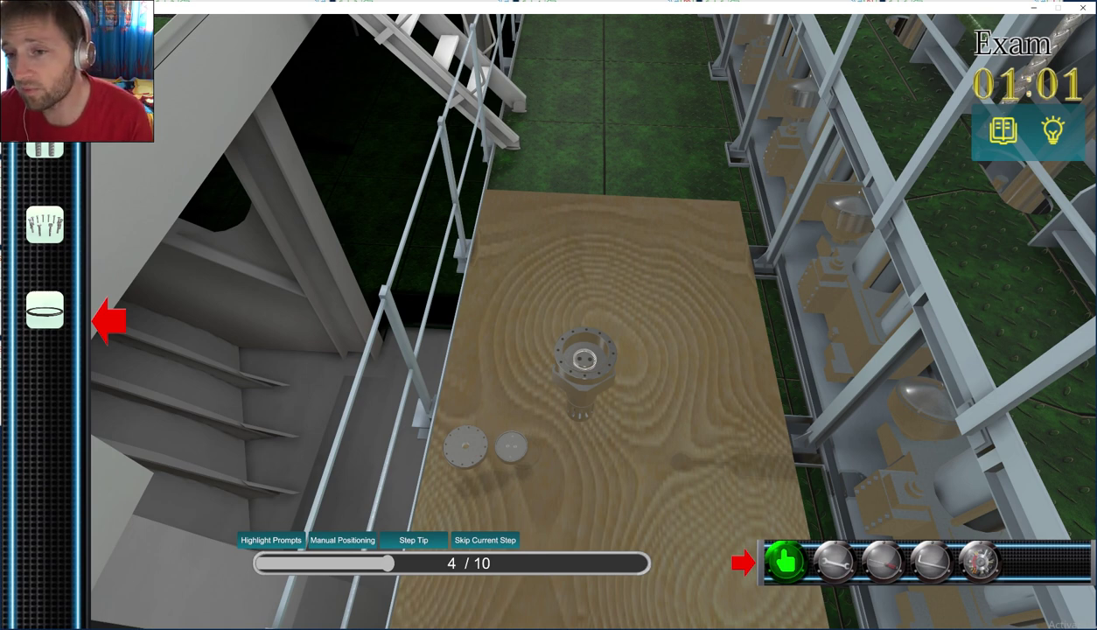
Step: Place the inner cover with two centre holes on the valve housing and confirm the next assembly target at its centre
key(w)
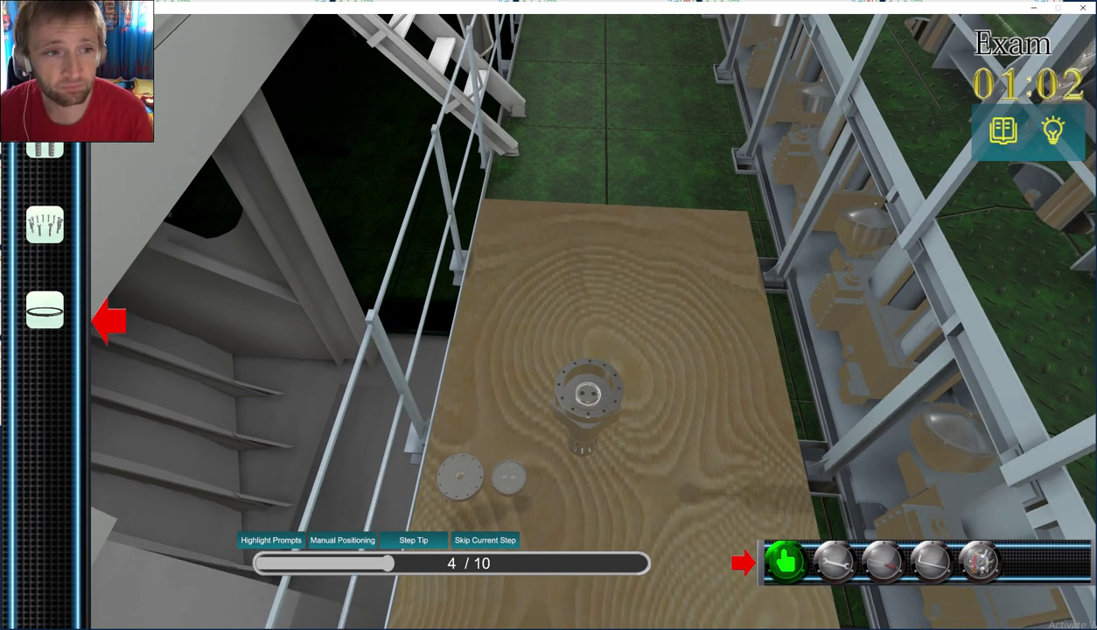
key(s)
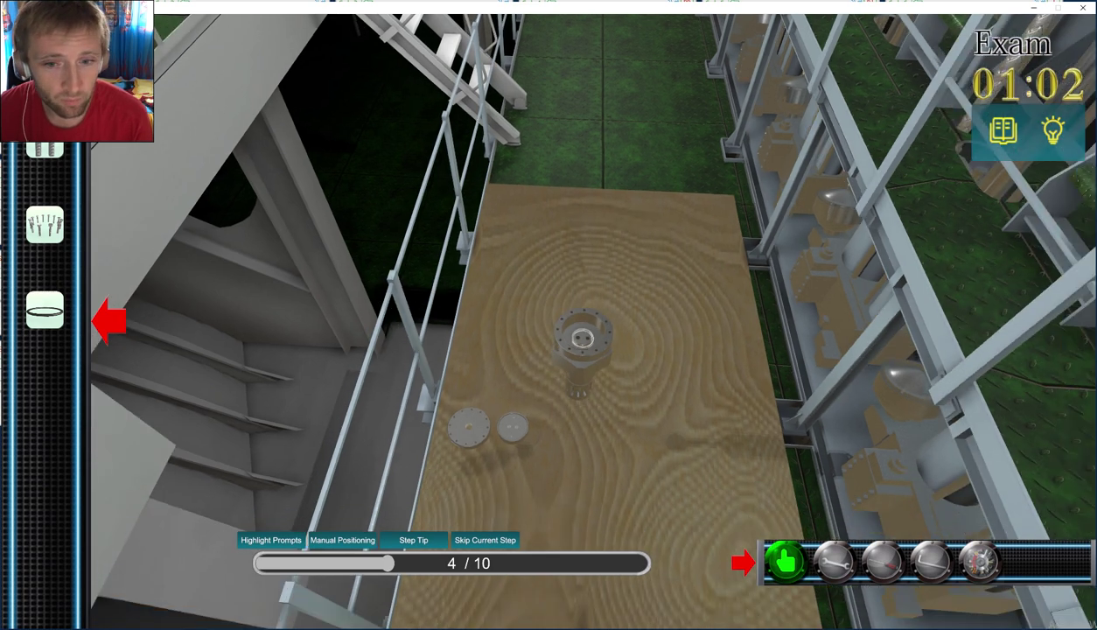
click(512, 427)
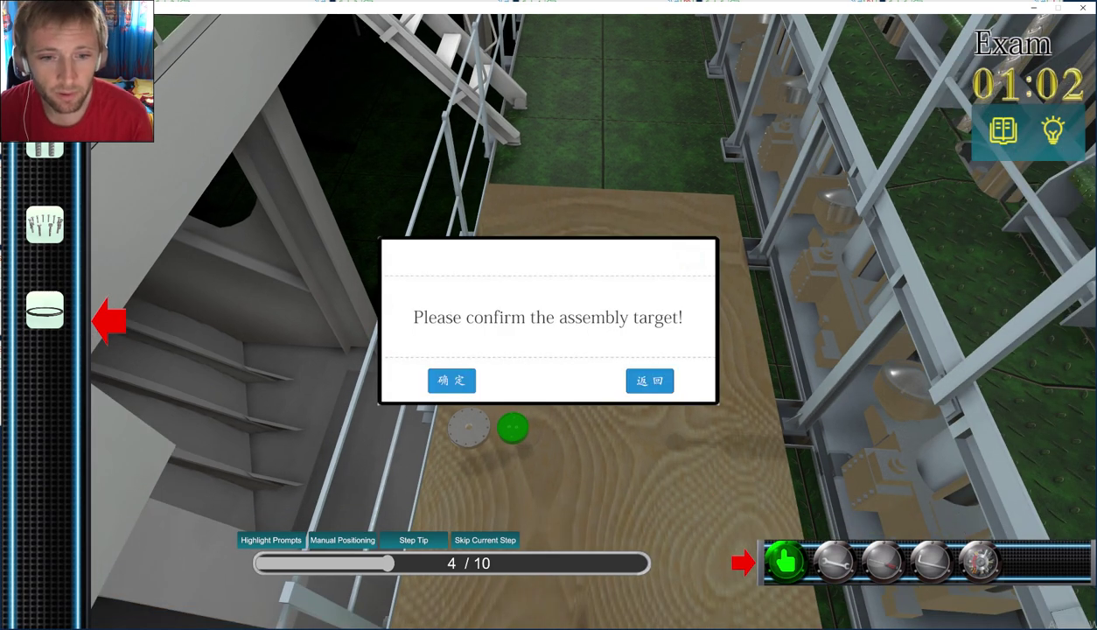
click(451, 380)
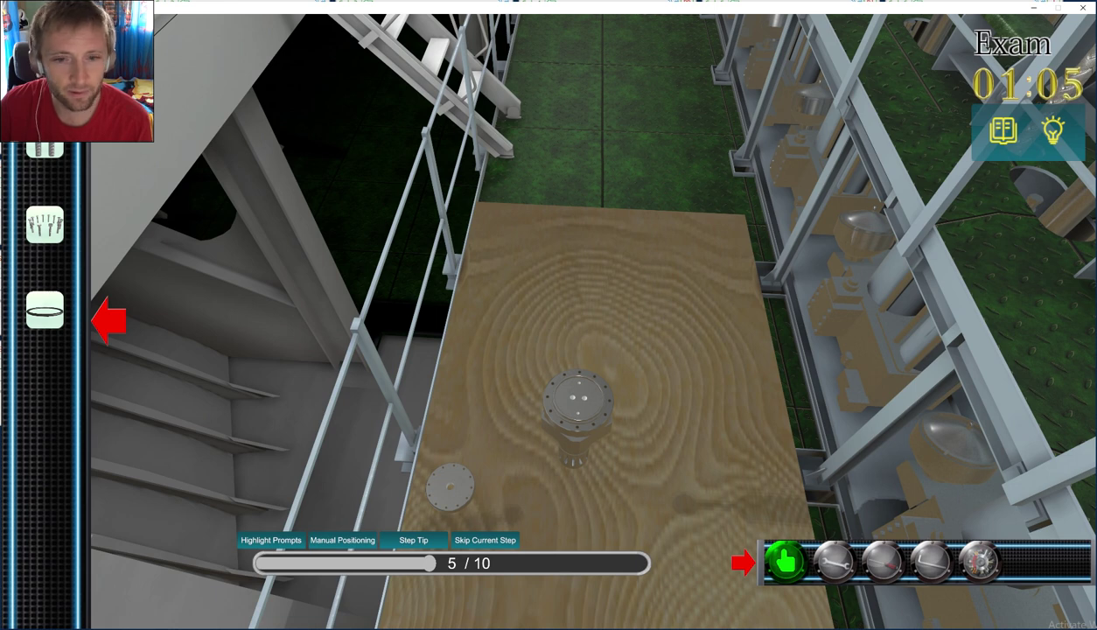
click(577, 397)
click(451, 380)
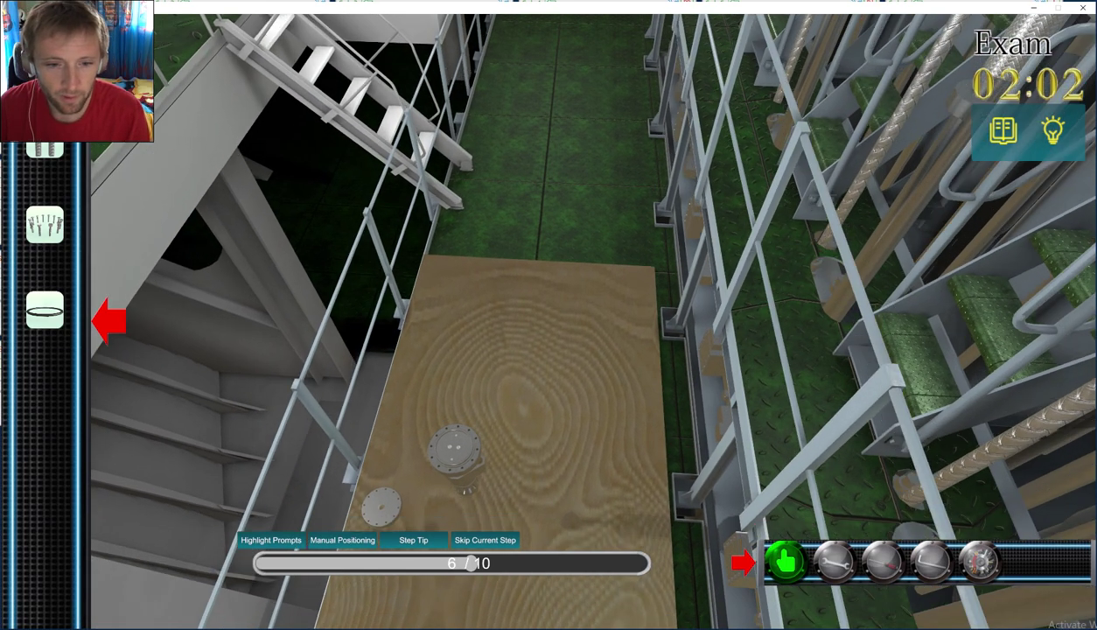
Step: Fit the two bolts into the inner cover's centre holes with the wrench, and fit their locking plate by hand
key(a)
key(d)
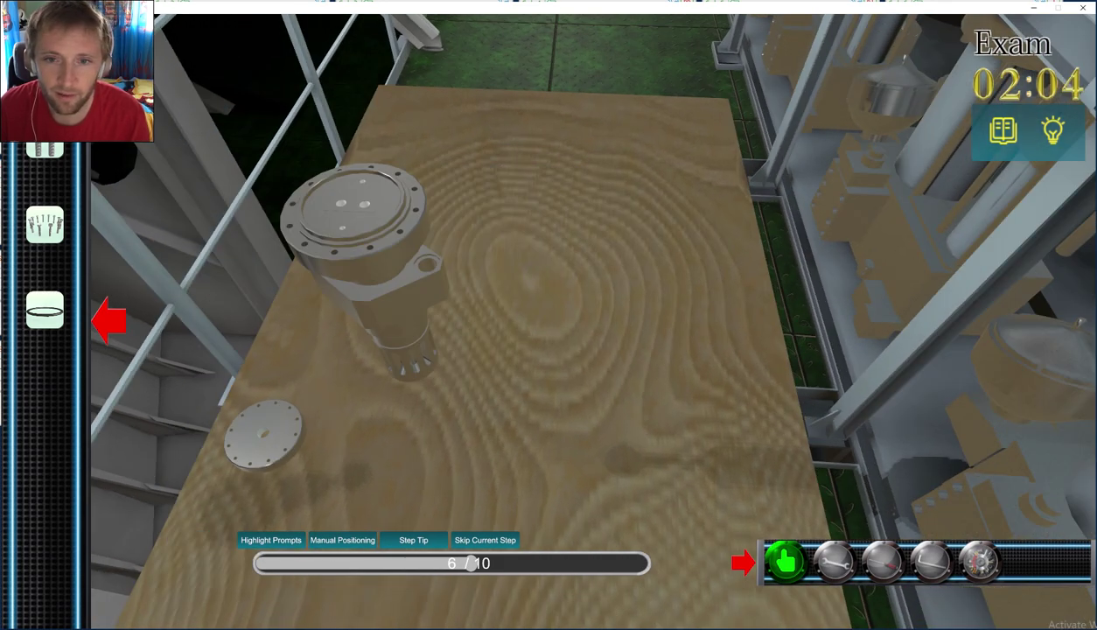
key(w)
key(a)
scroll(416, 579, down, 5)
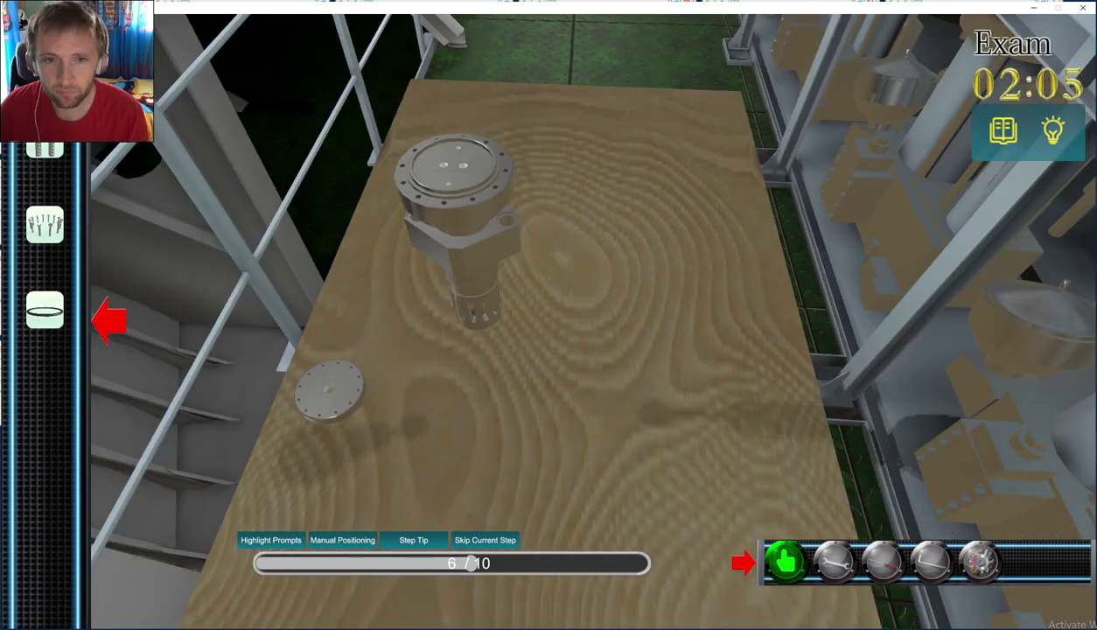
key(a)
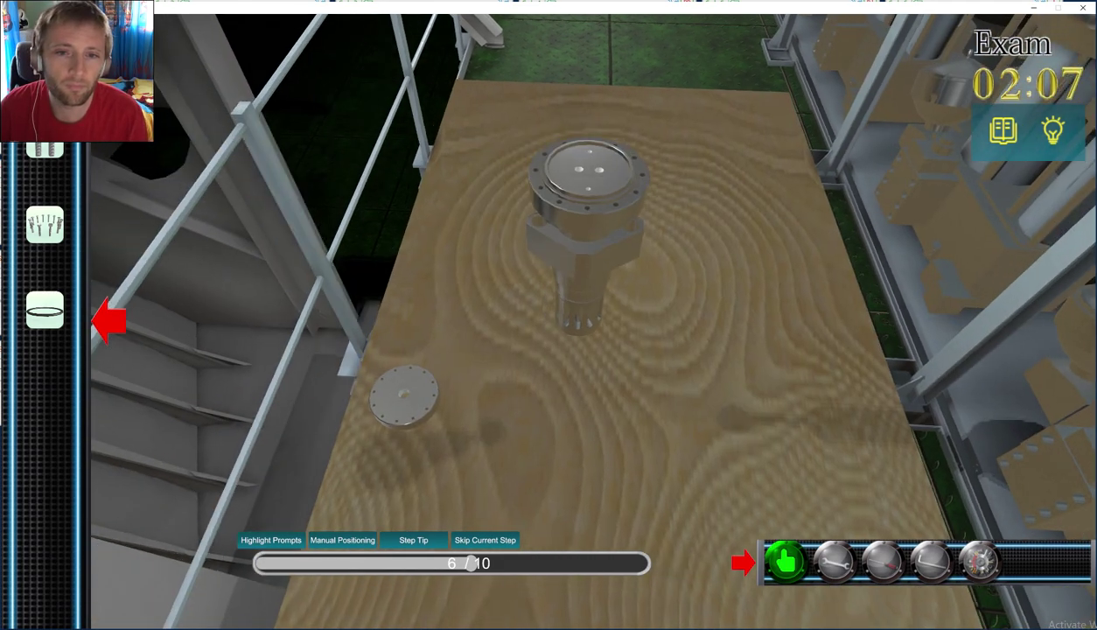
key(d)
key(w)
key(w)
key(a)
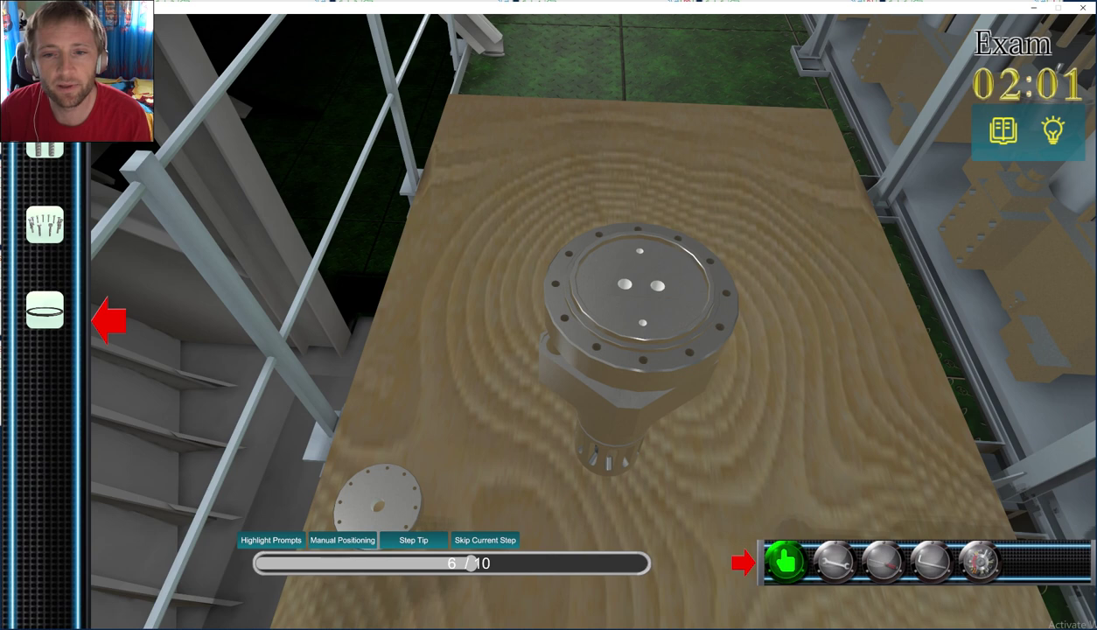
key(d)
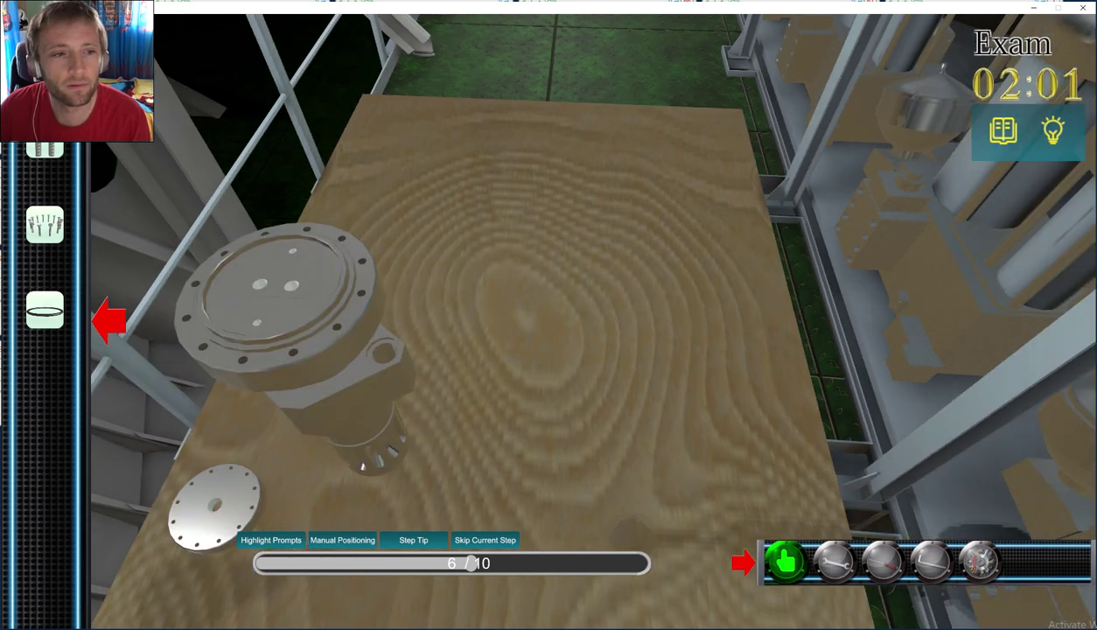
key(a)
click(45, 149)
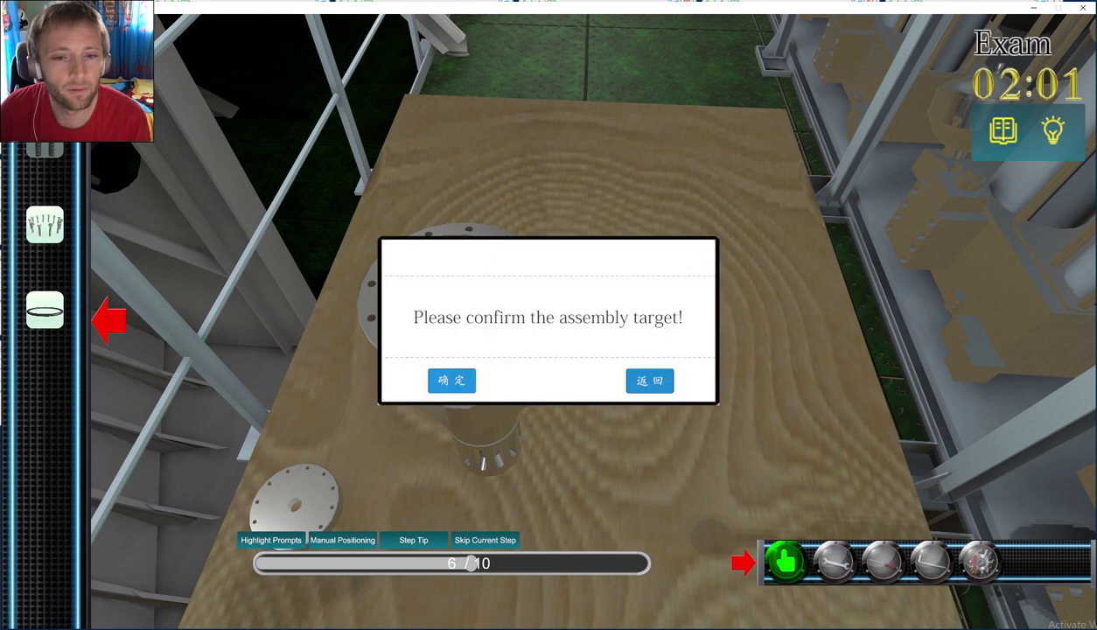
key(Return)
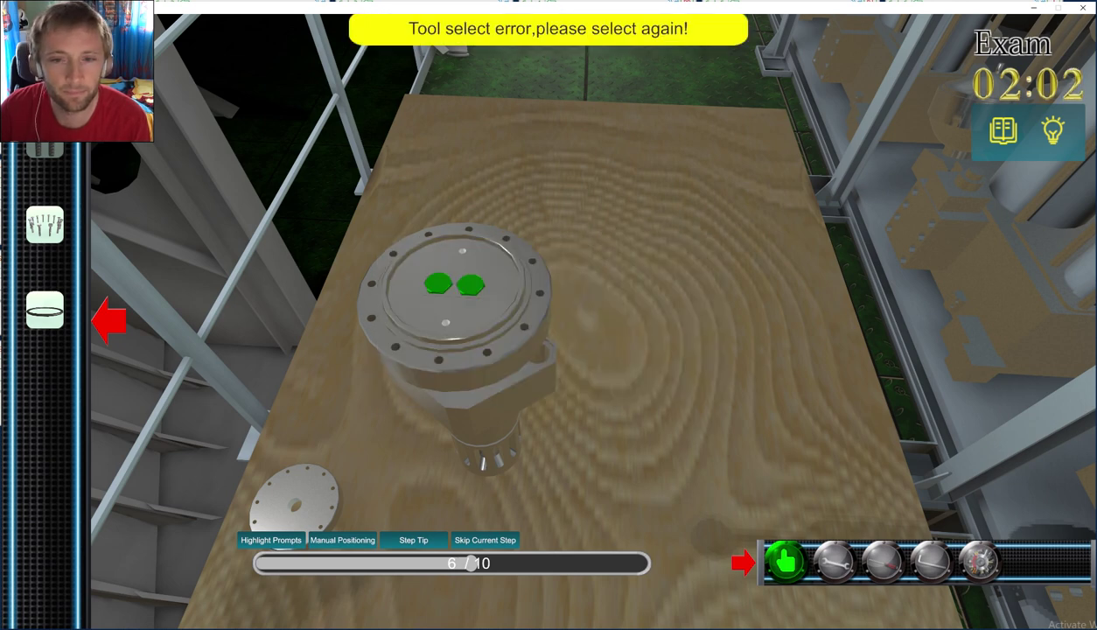
click(834, 562)
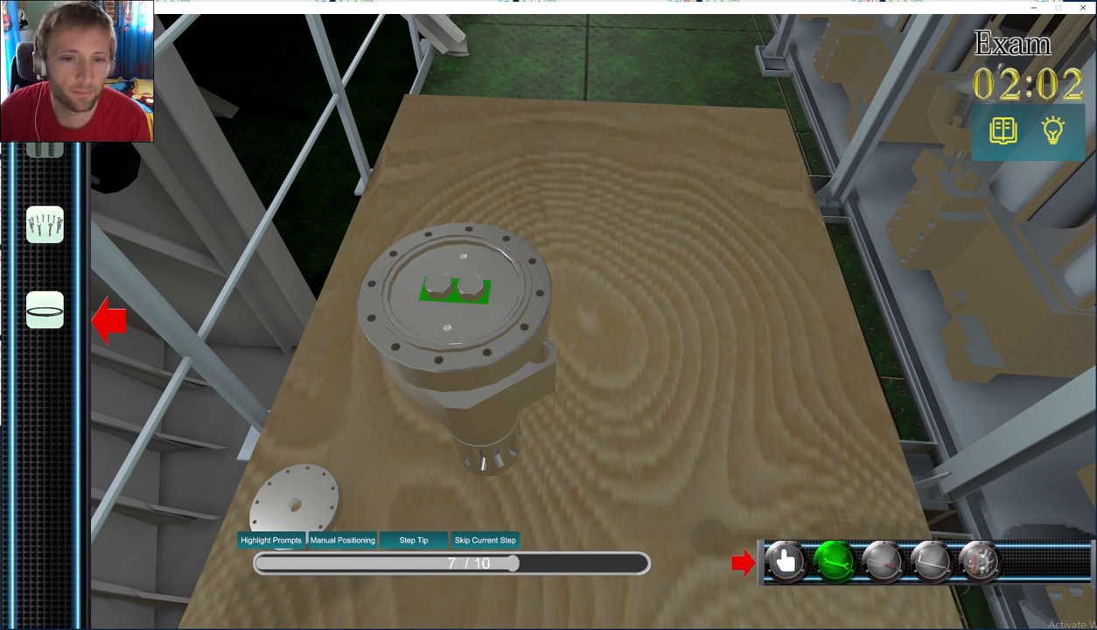
click(452, 380)
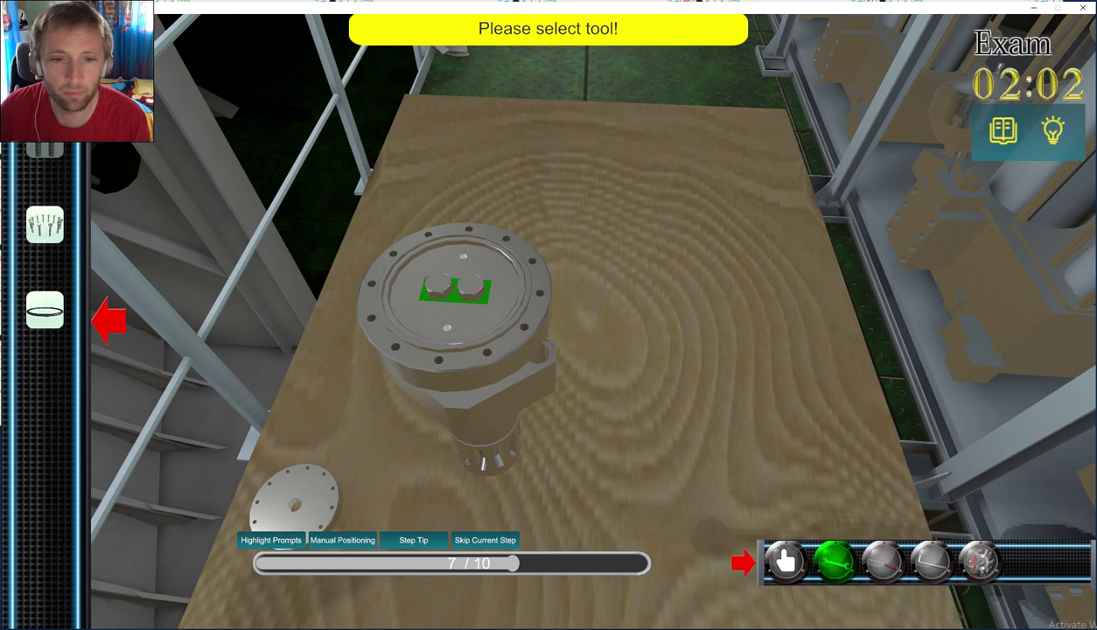
click(785, 561)
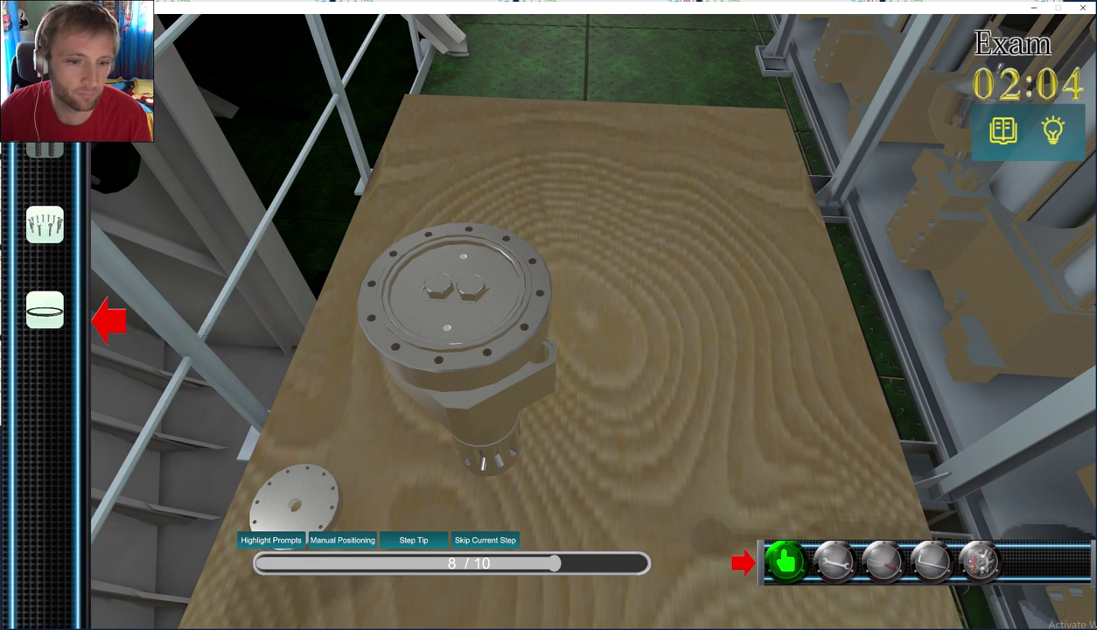
Step: Place the outer cover on the valve housing by hand and fit its twelve edge bolts with the wrench
click(294, 496)
click(452, 380)
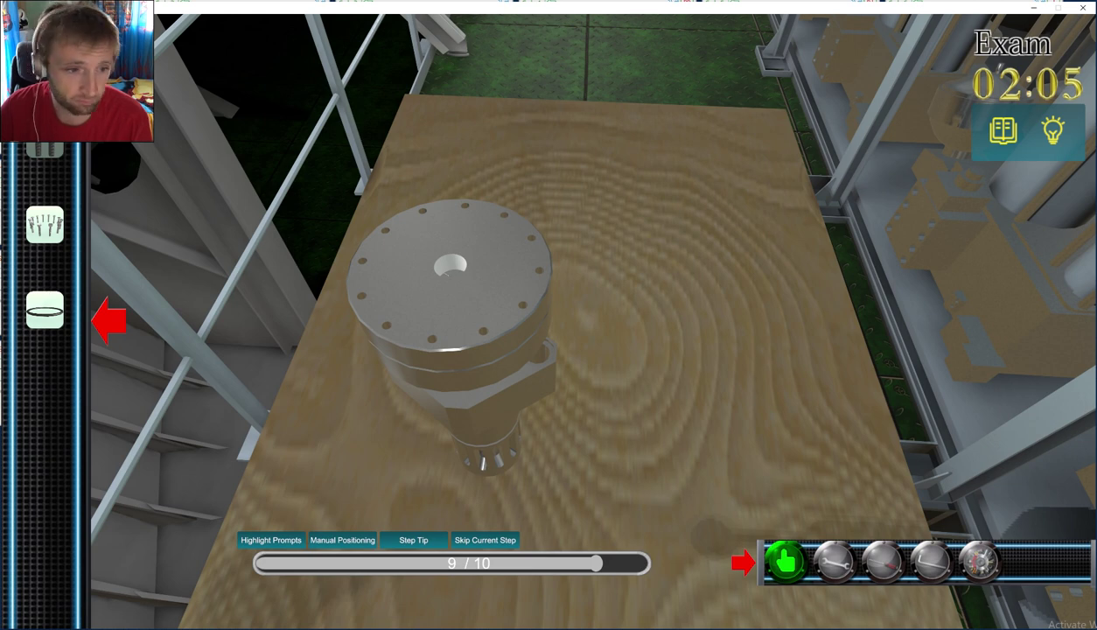
click(45, 224)
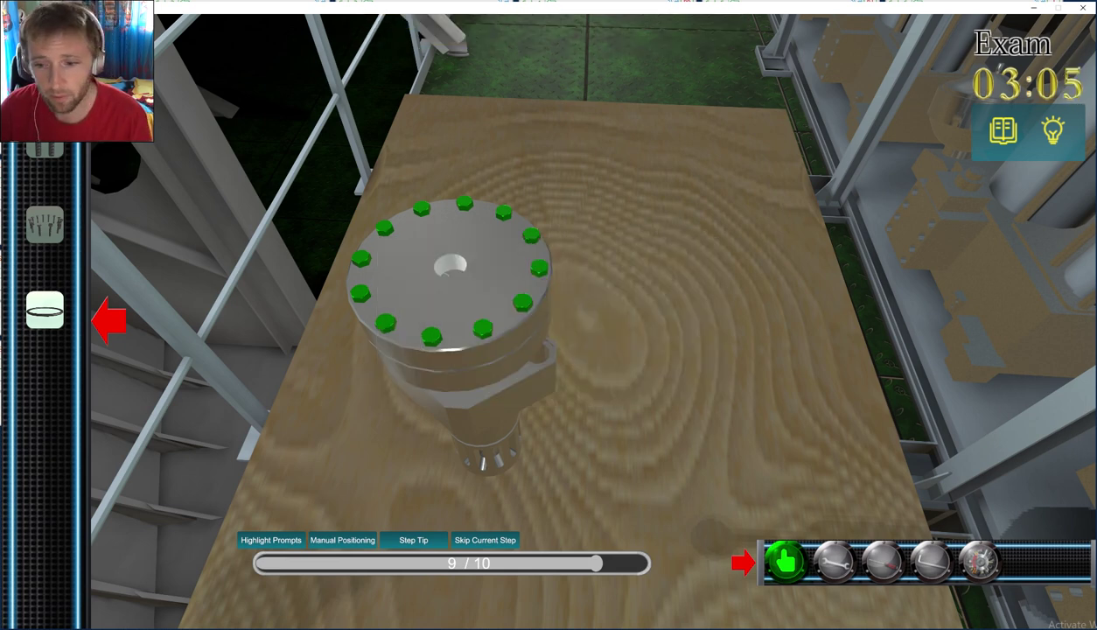
key(2)
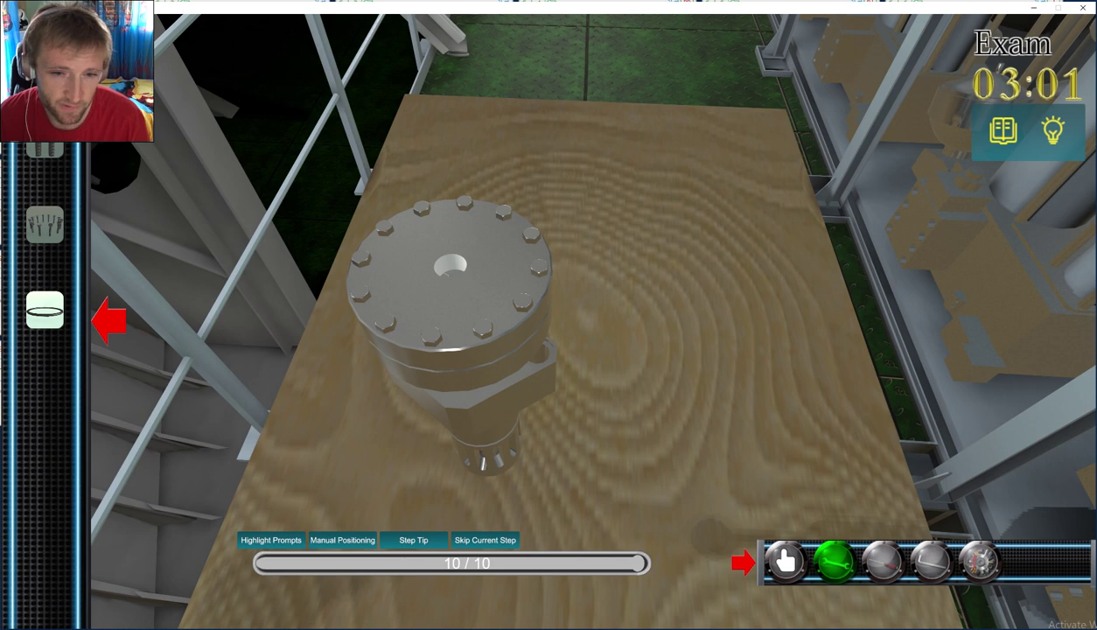
Step: Fit the sealing ring around the lower part of the valve by hand and leave the exam summary
drag(45, 310, 486, 451)
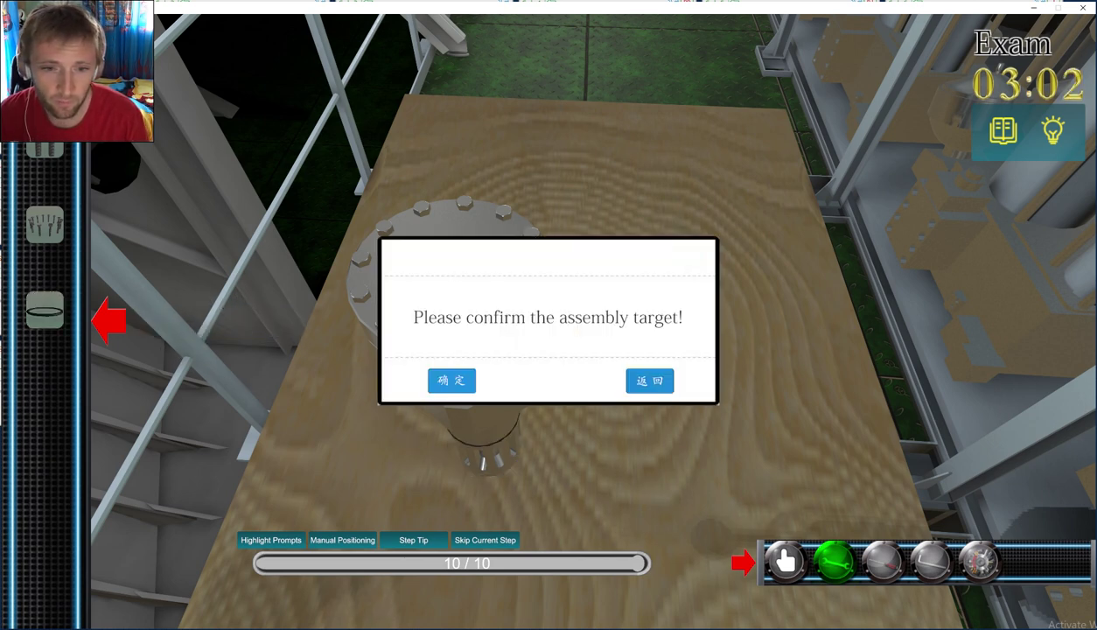
click(443, 379)
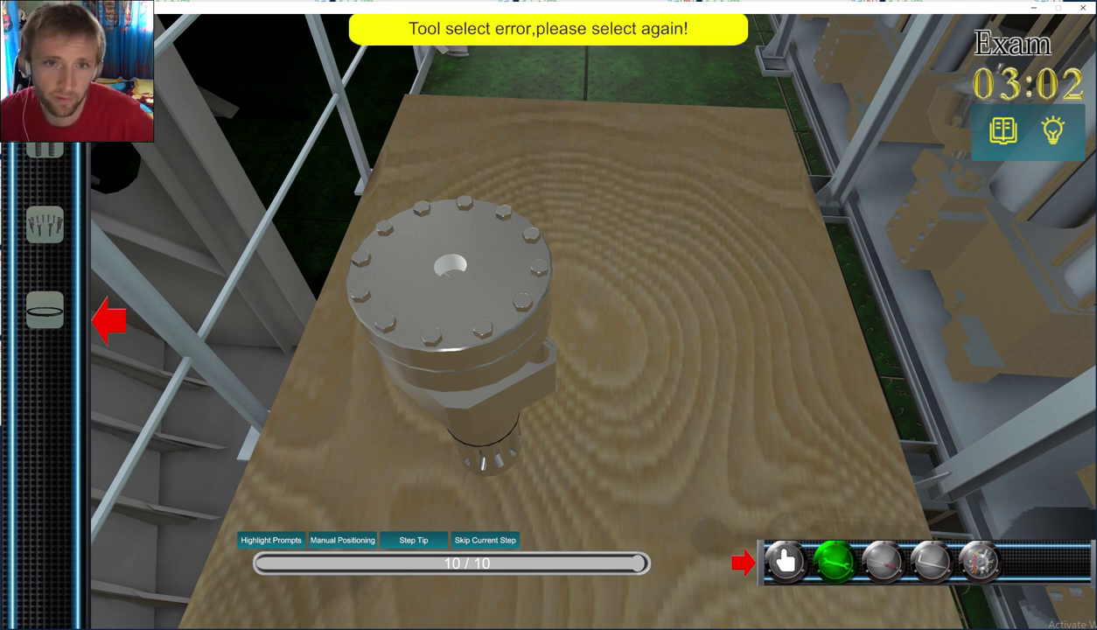
click(785, 560)
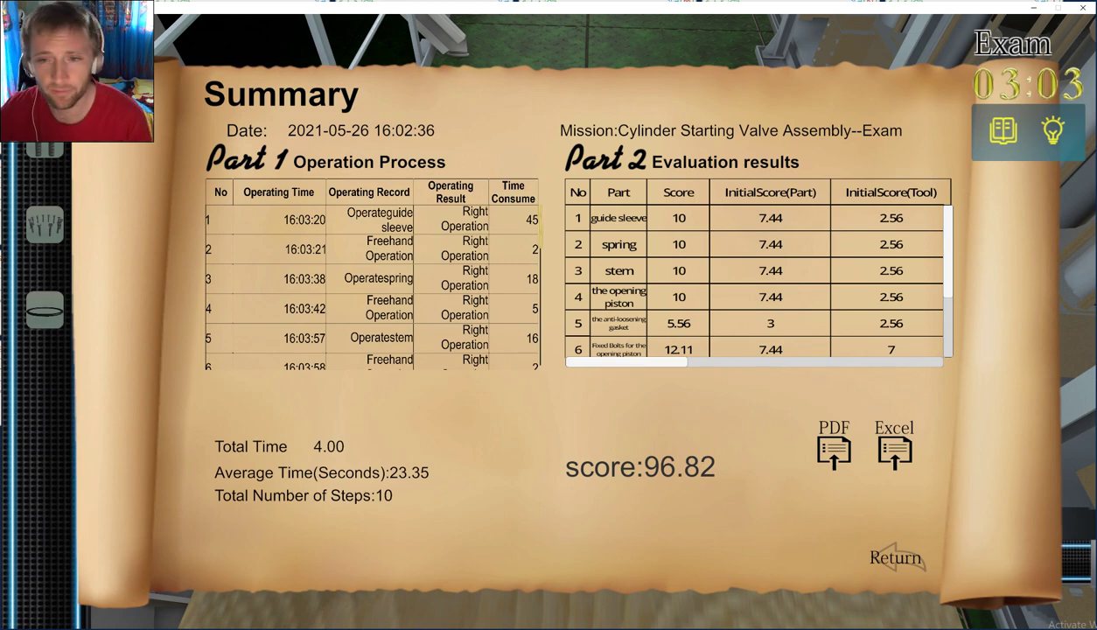
click(895, 557)
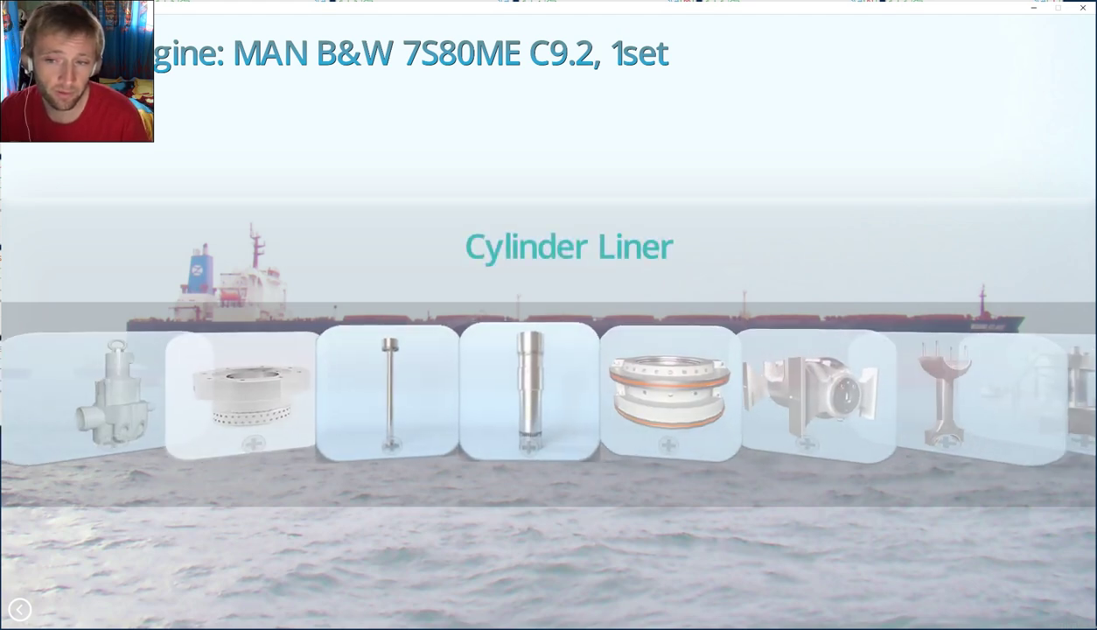
Step: Browse the engine's component list past the air cooler and cylinder starting valve to the auxiliary blower
scroll(549, 394, down, 3)
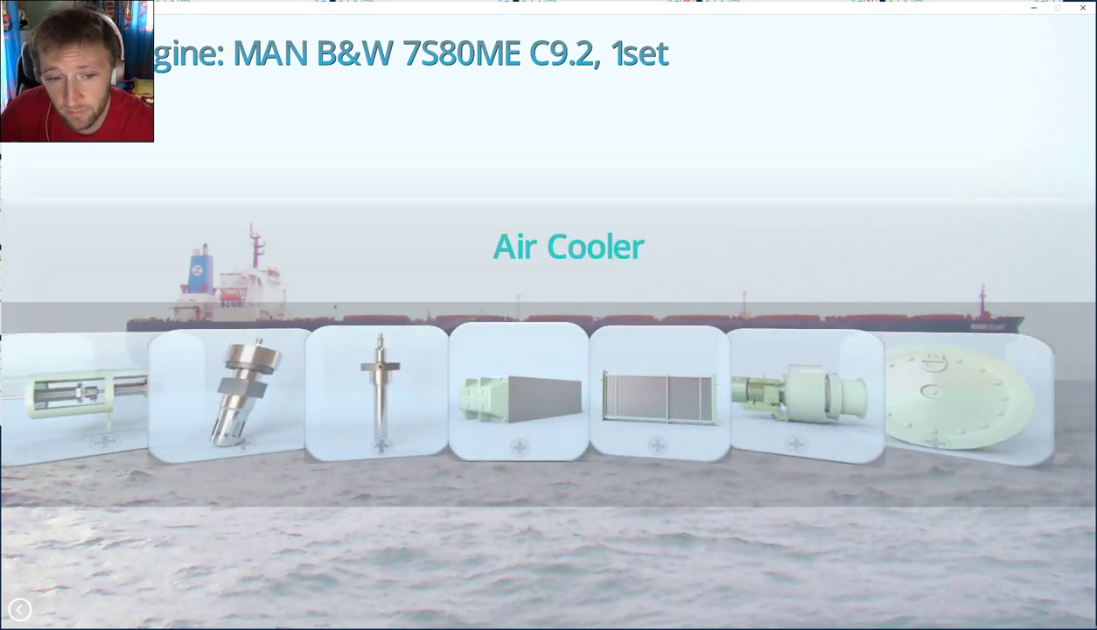
key(Left)
key(Left)
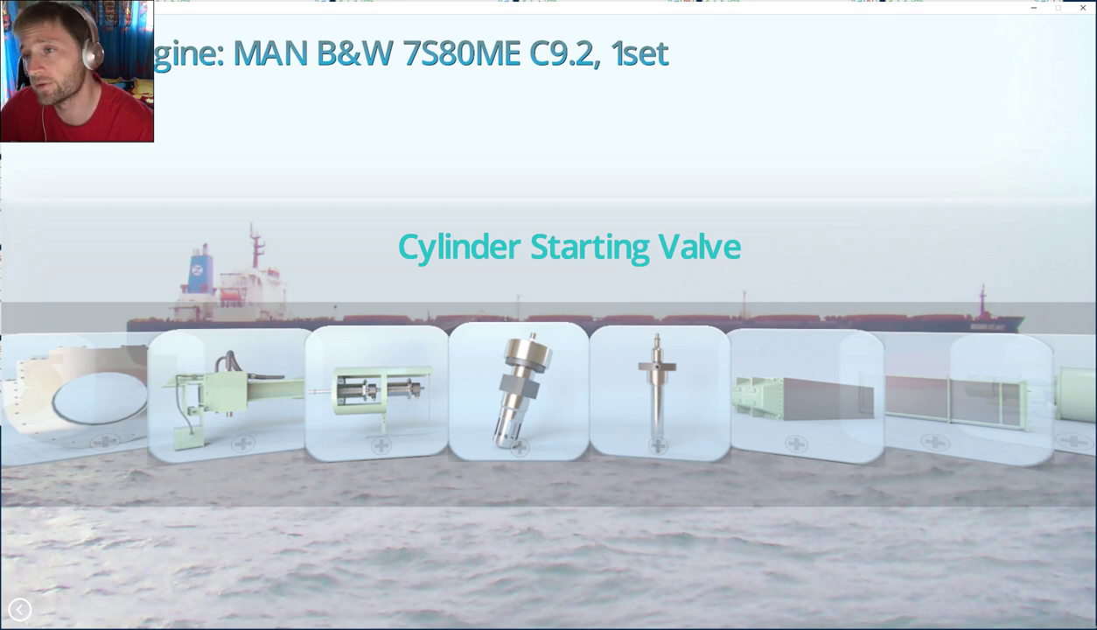
key(Left)
key(Right)
key(Right)
key(Right)
key(Right)
key(Right)
key(Right)
key(Left)
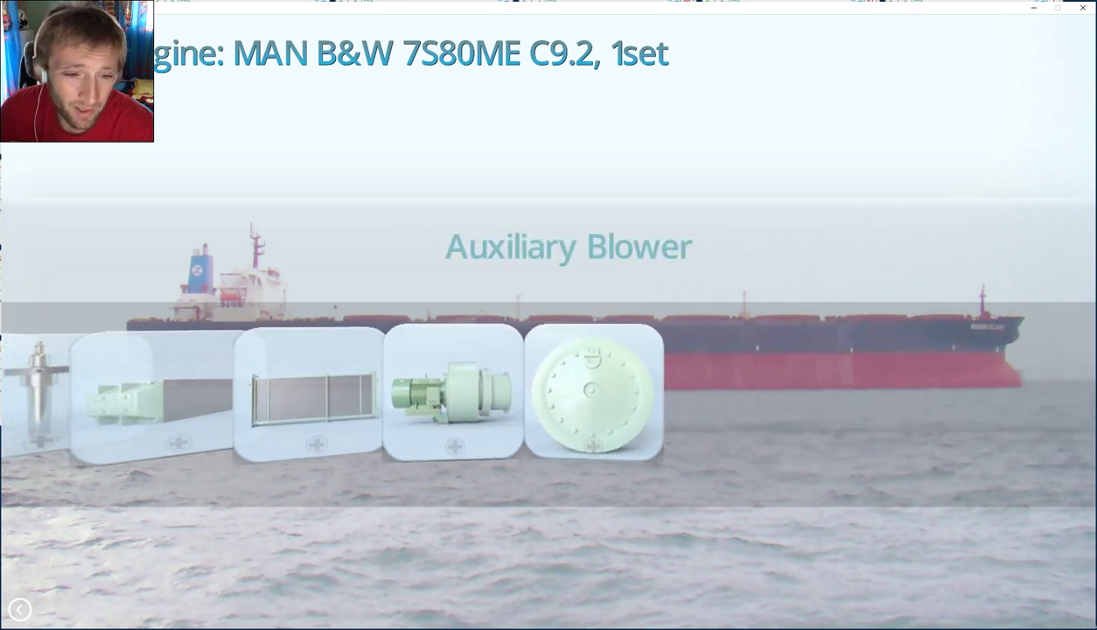